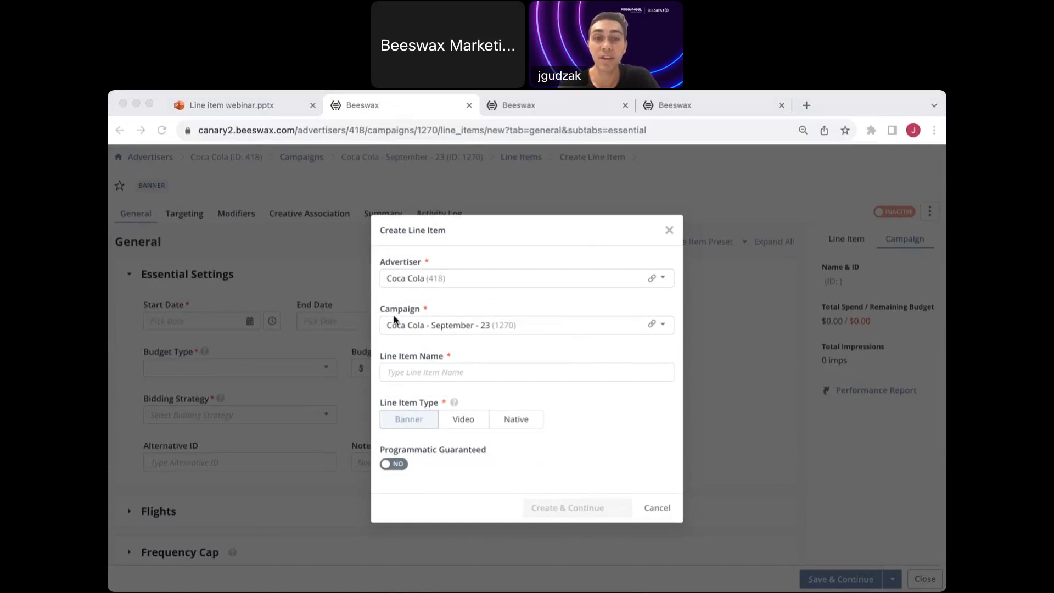
Create a banner line item named "Coca Cola line 1" in the Coca Cola - September - 23 campaign and continue to its settings
left_click(420, 372)
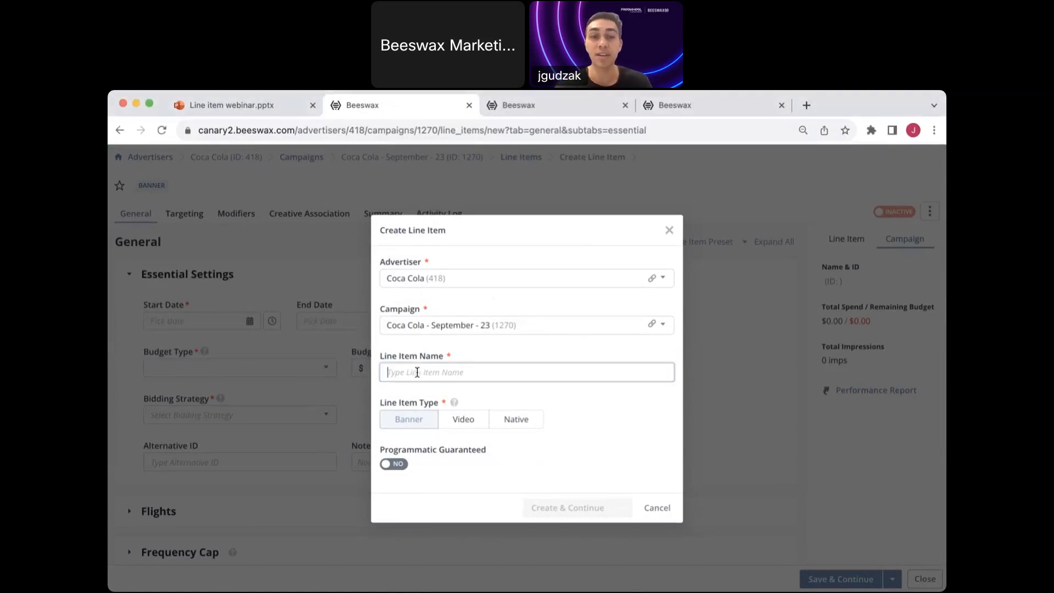
type("Coc")
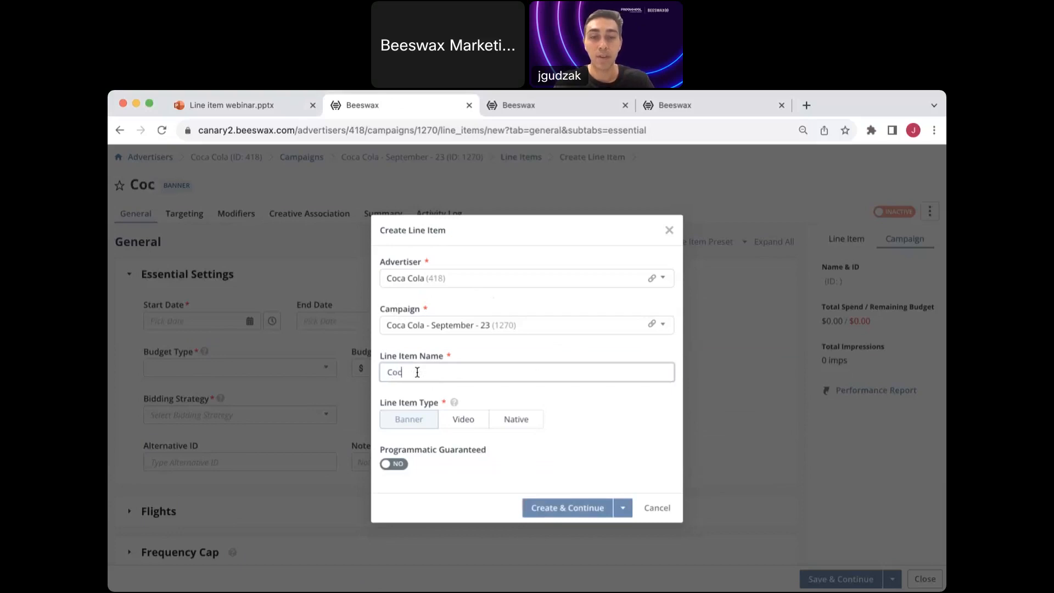
type("a Cola line 1")
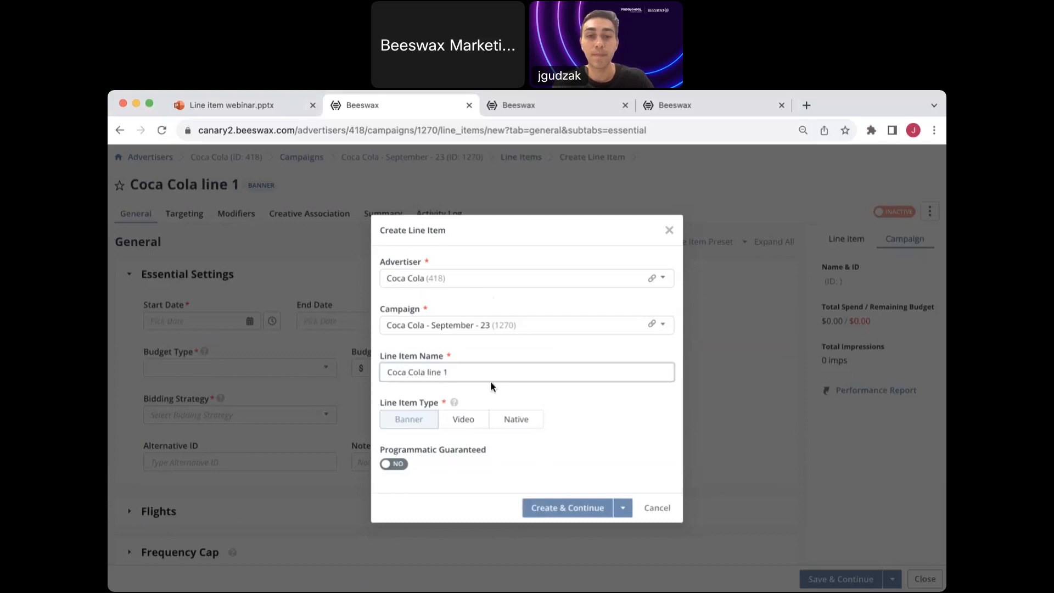
left_click(580, 407)
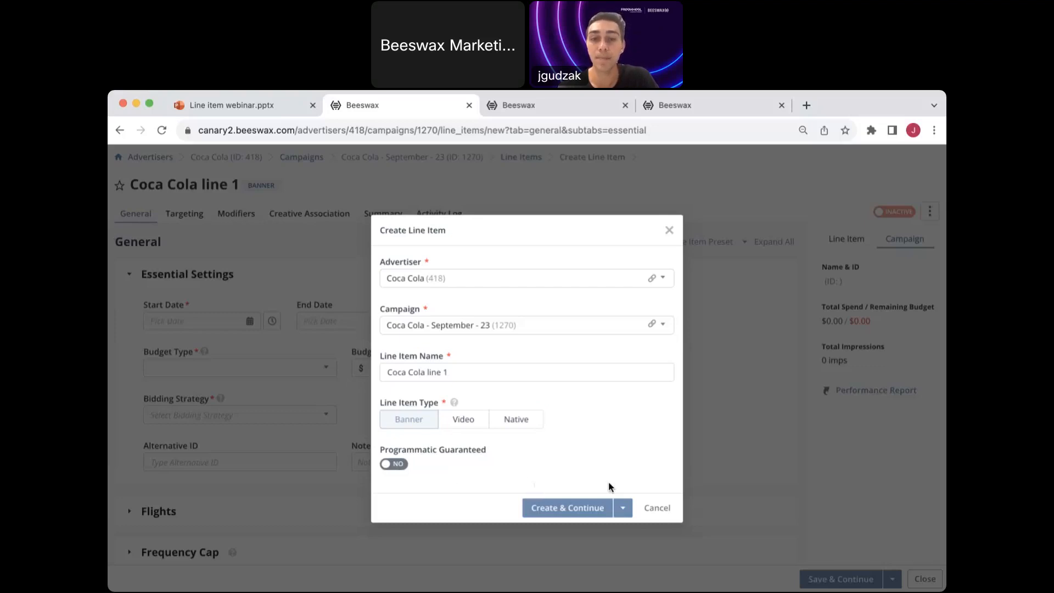
left_click(623, 508)
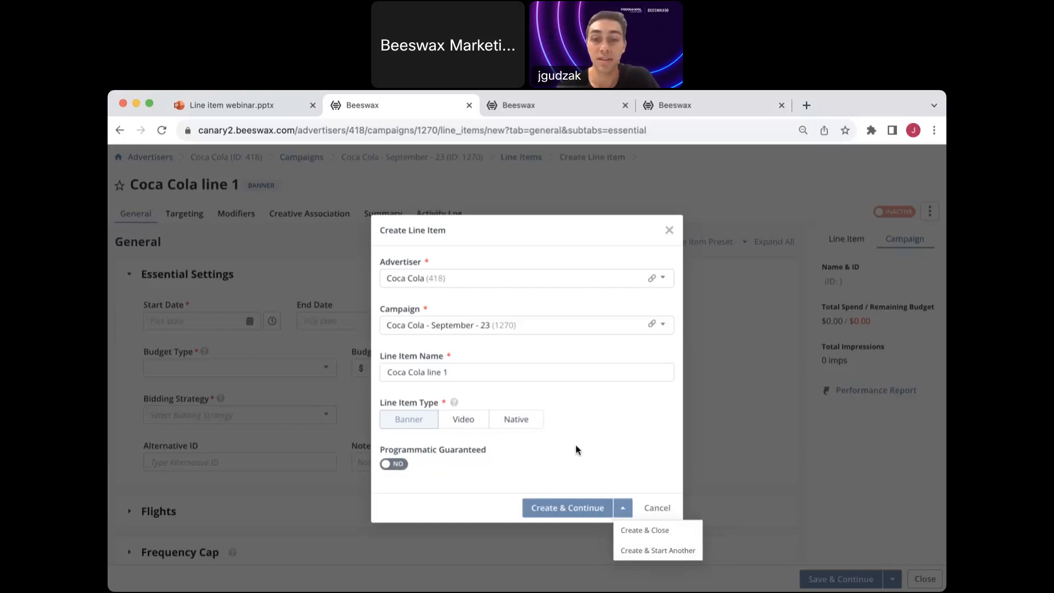
left_click(586, 454)
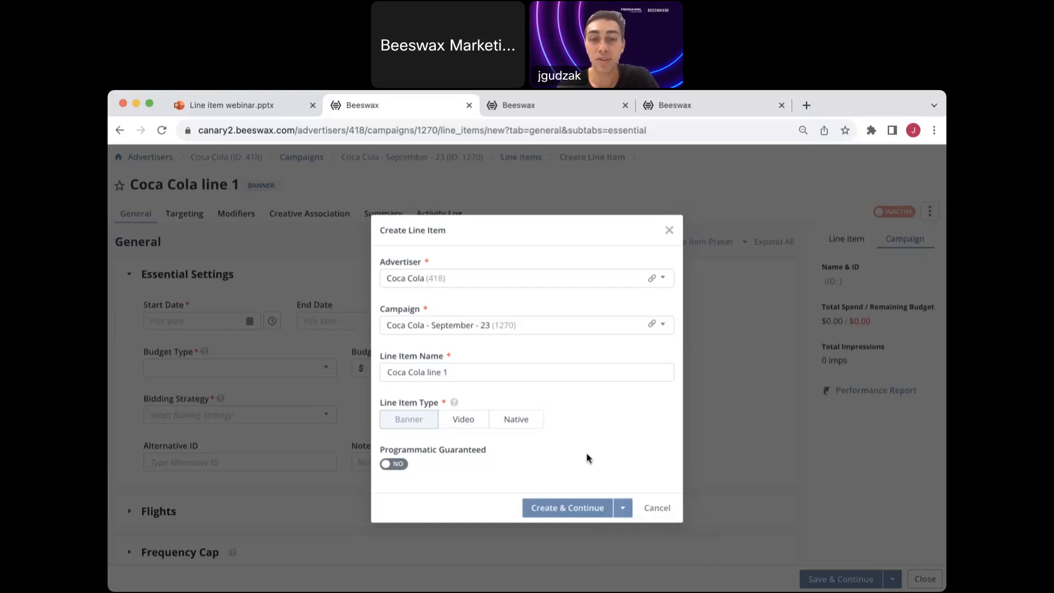
left_click(558, 508)
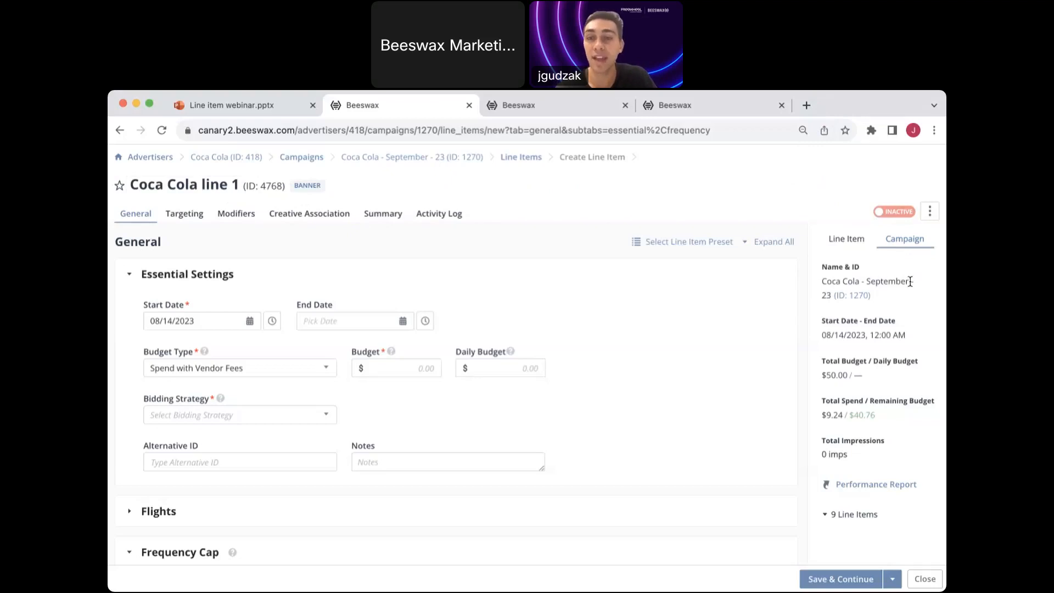
Apply the line item preset "Coca Cola Preset" to the new line item after reviewing the preset's settings
scroll(902, 307, "down", 1)
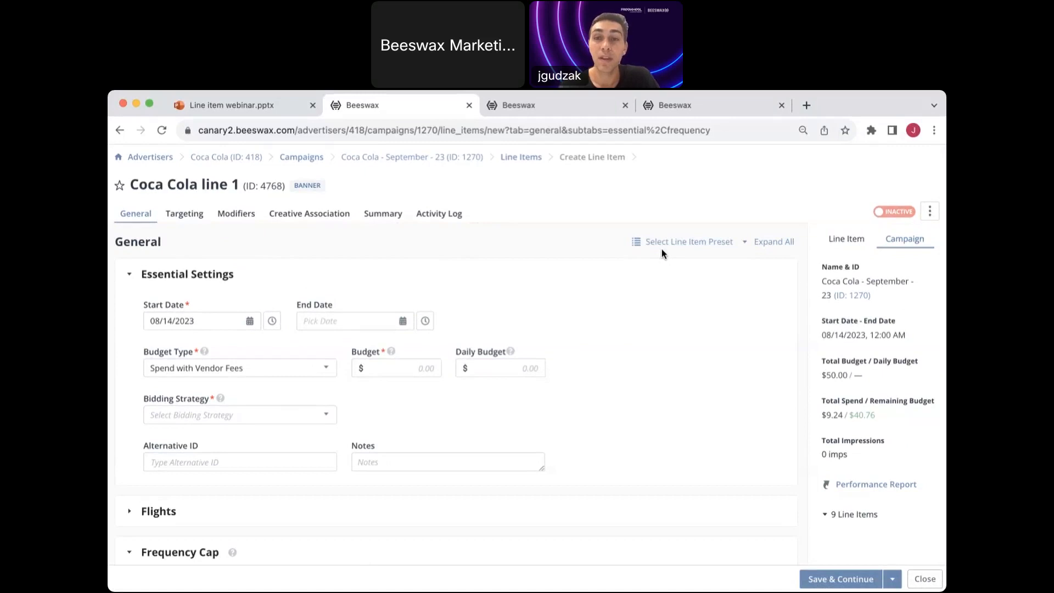
left_click(658, 242)
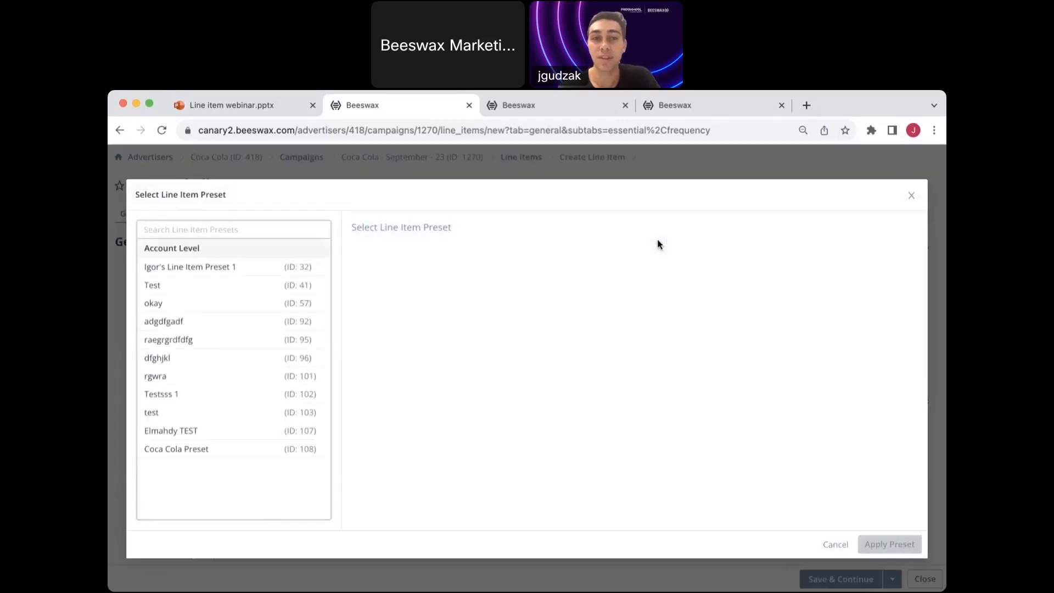
left_click(219, 451)
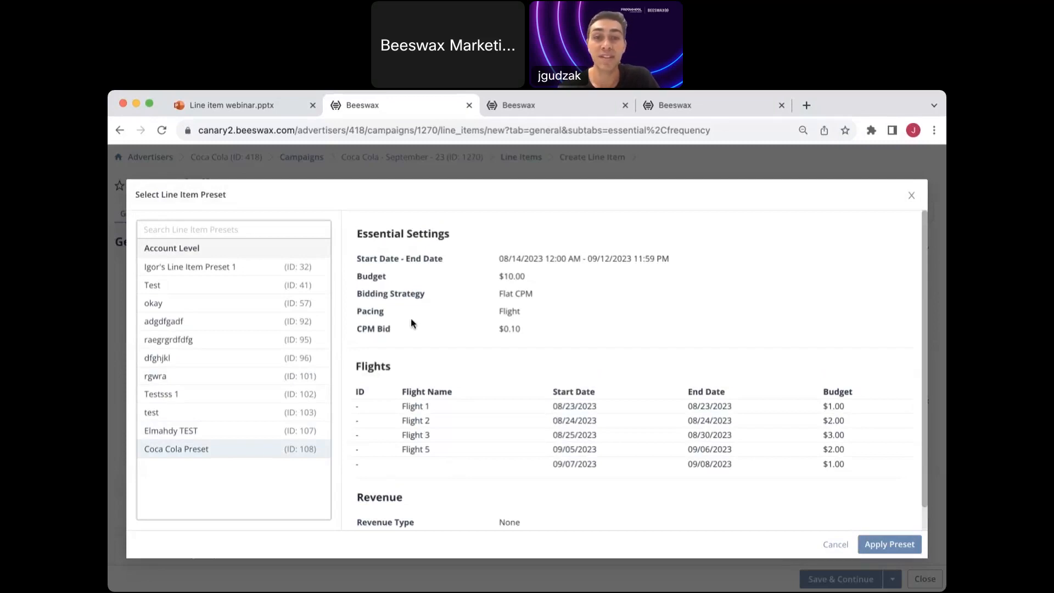
scroll(464, 364, "down", 1)
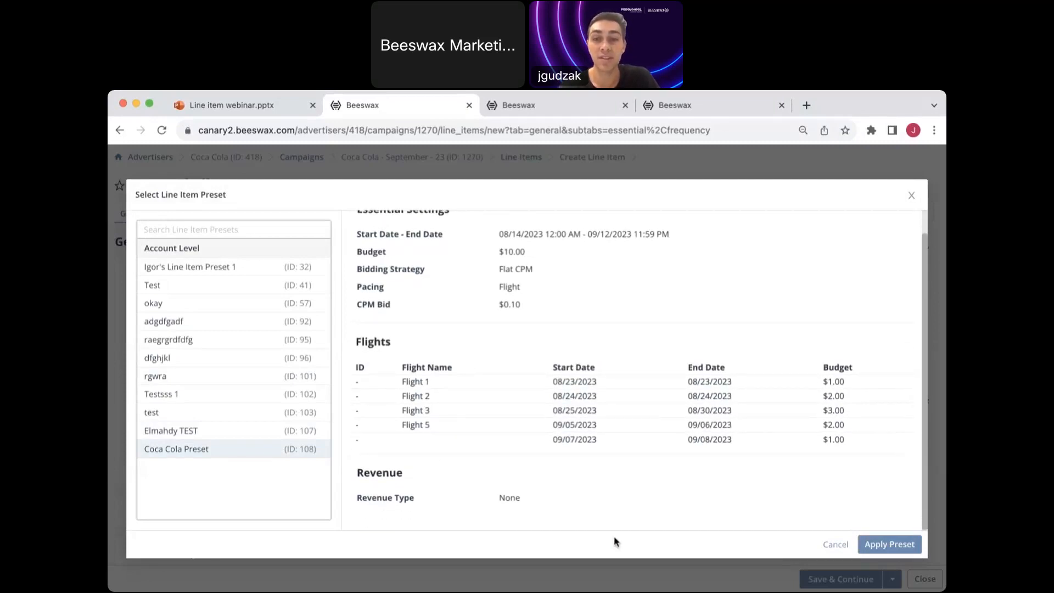
left_click(883, 544)
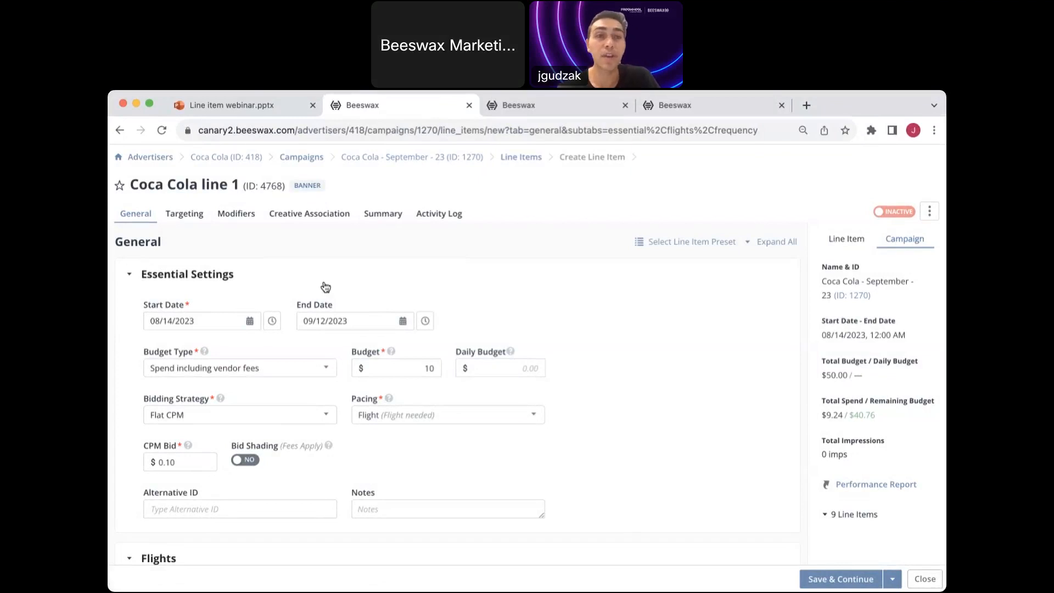
Expand all general settings sections and examine the essential settings, flight calendar and list of flights
left_click(783, 246)
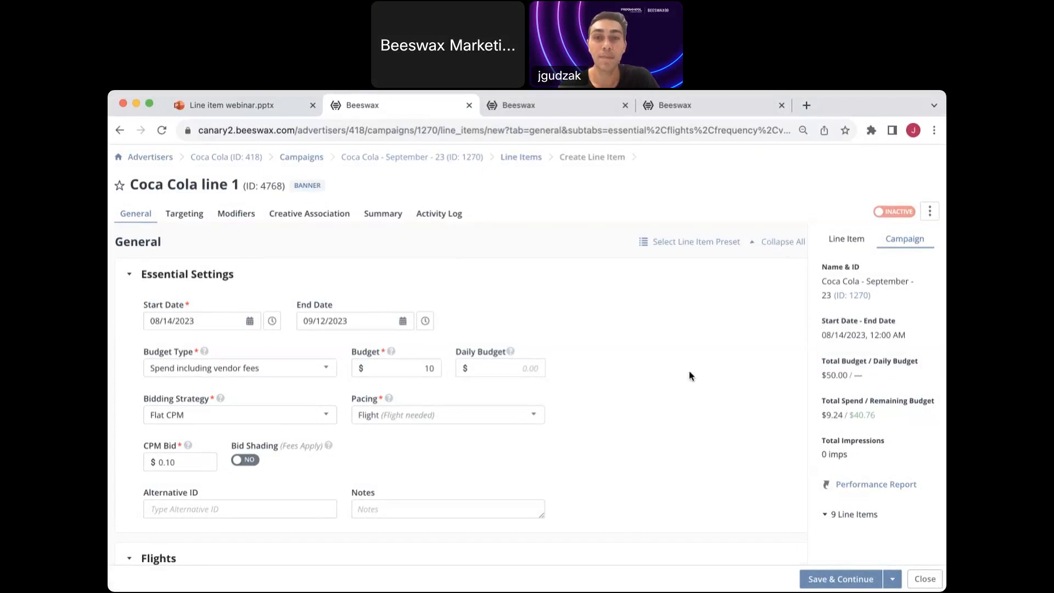
scroll(690, 372, "down", 1)
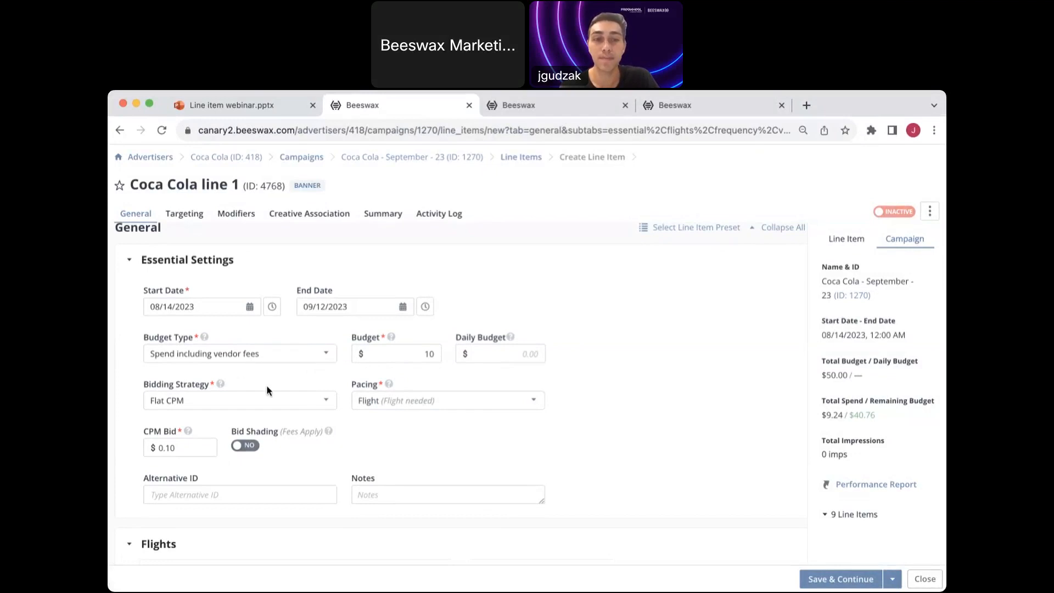
scroll(534, 443, "down", 2)
scroll(534, 444, "down", 5)
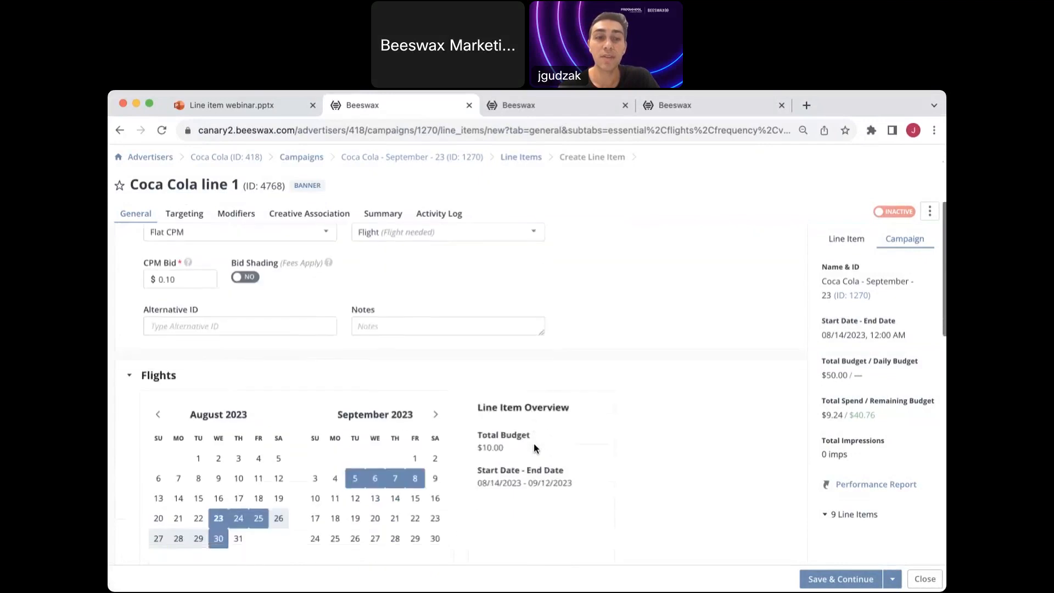
scroll(534, 444, "down", 1)
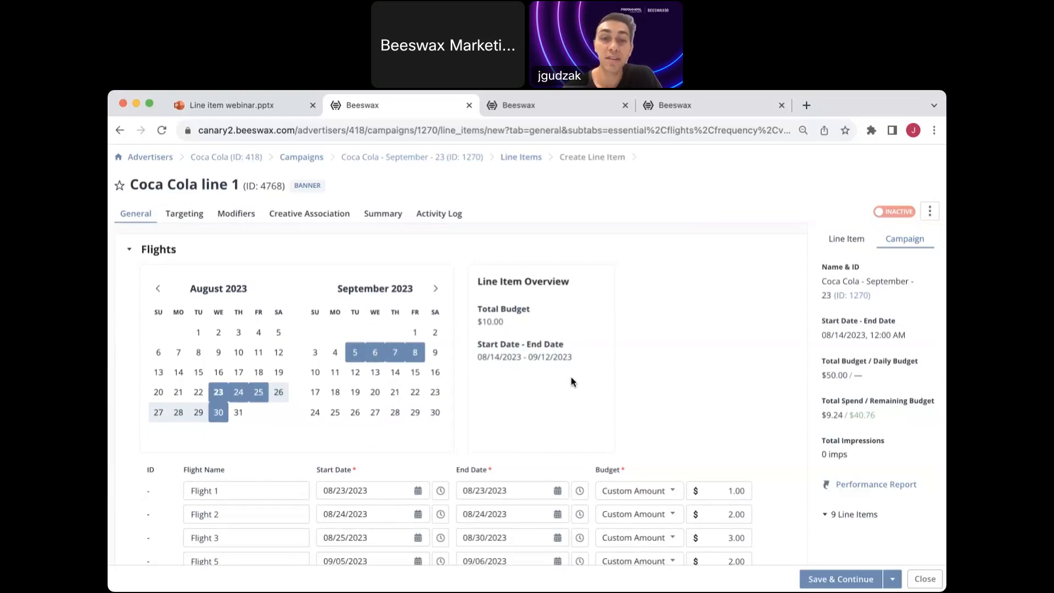
scroll(571, 378, "down", 1)
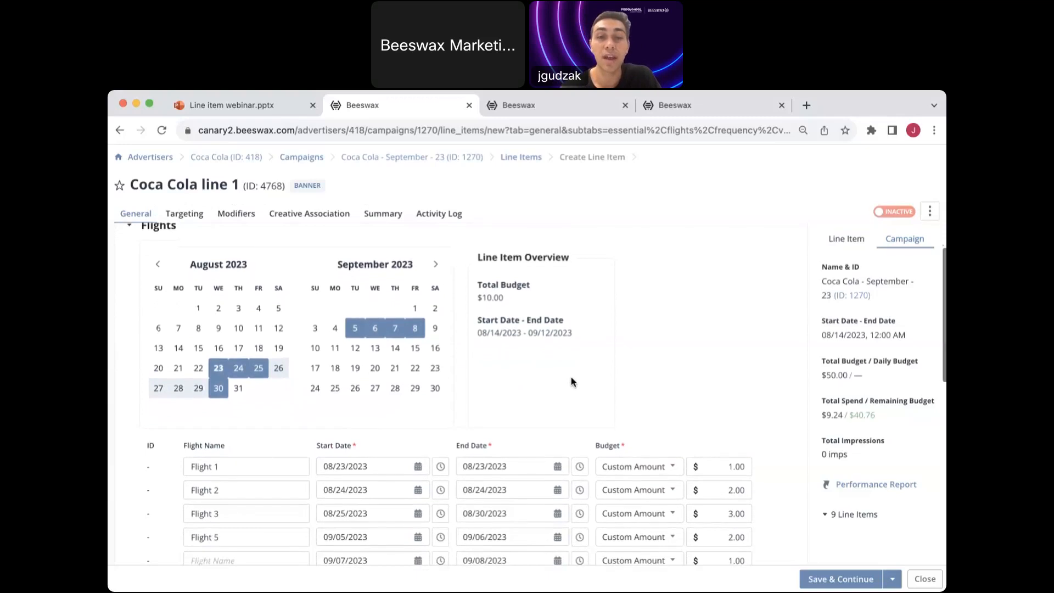
scroll(570, 376, "down", 1)
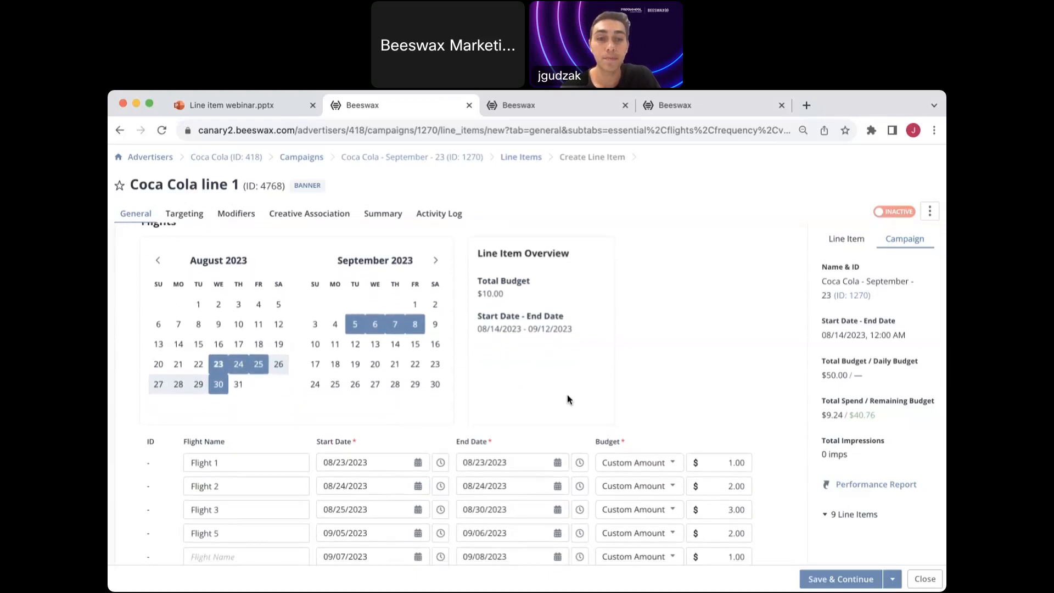
scroll(542, 418, "down", 2)
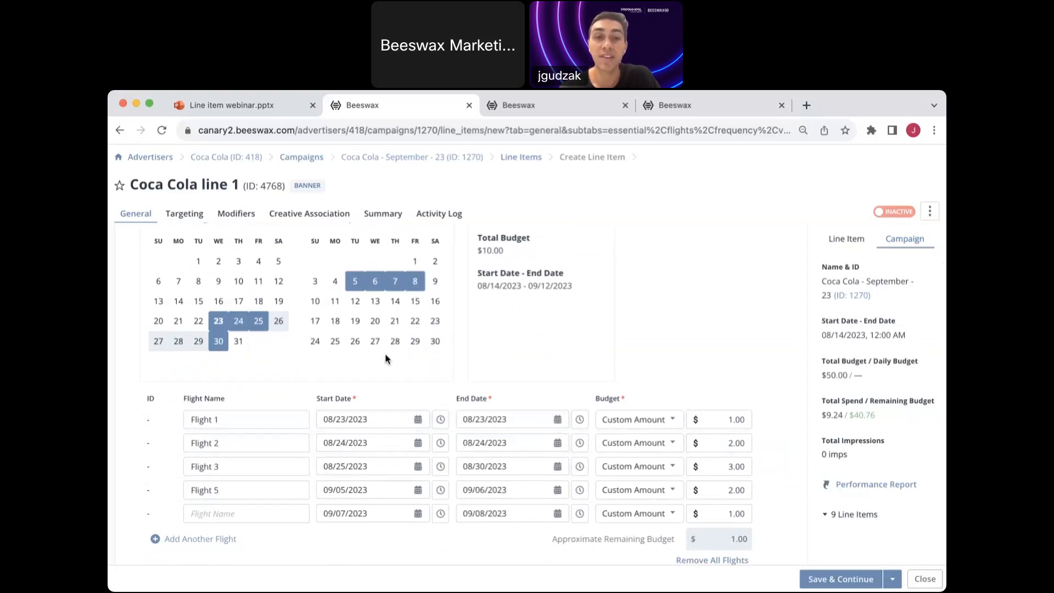
scroll(277, 318, "up", 1)
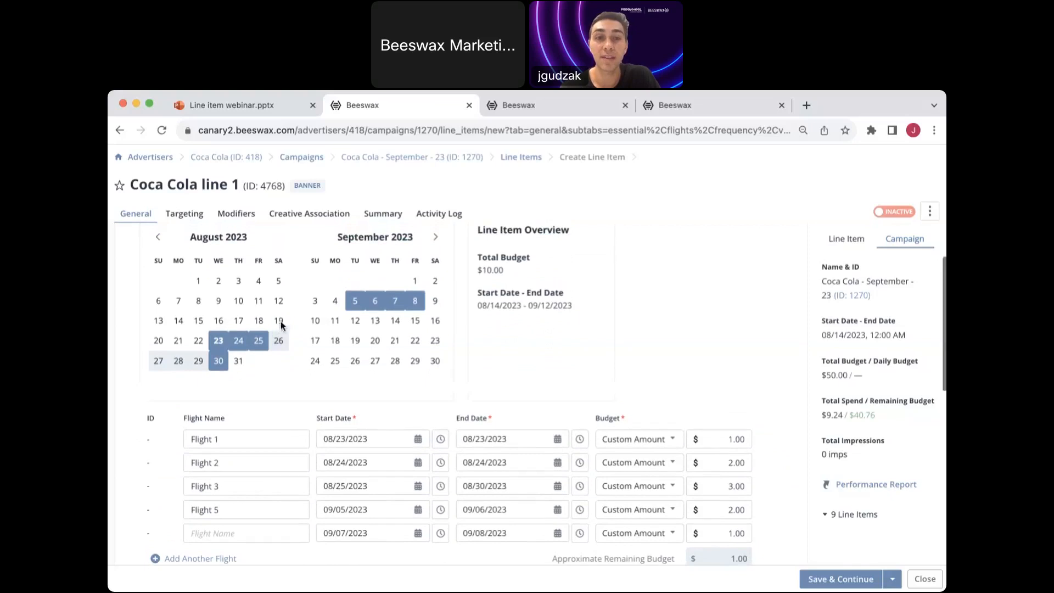
Check which budget options are available for Flight 1, keeping Custom Amount
left_click(645, 440)
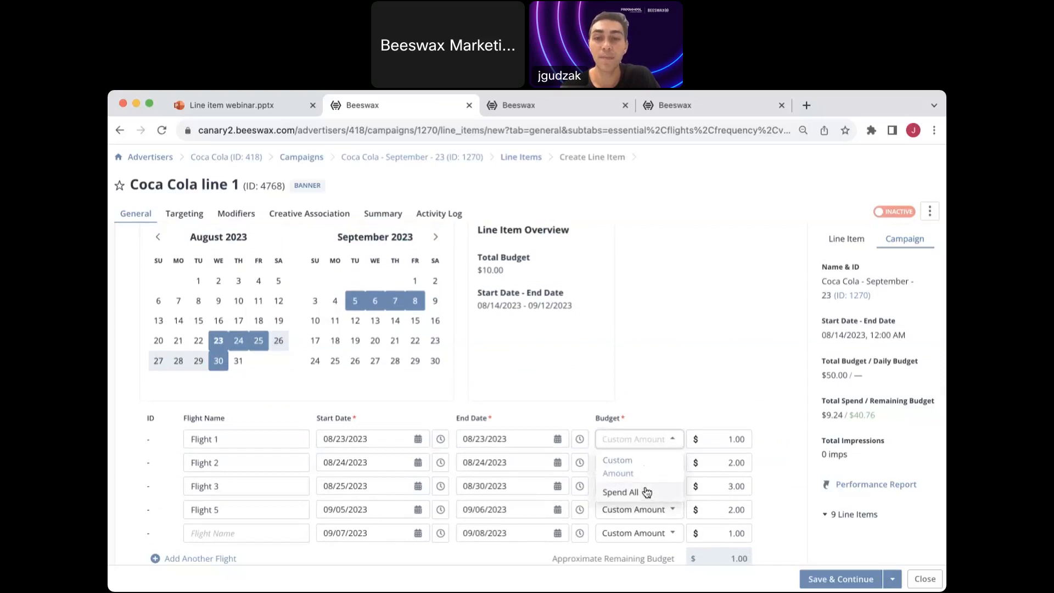
left_click(652, 417)
scroll(713, 425, "down", 1)
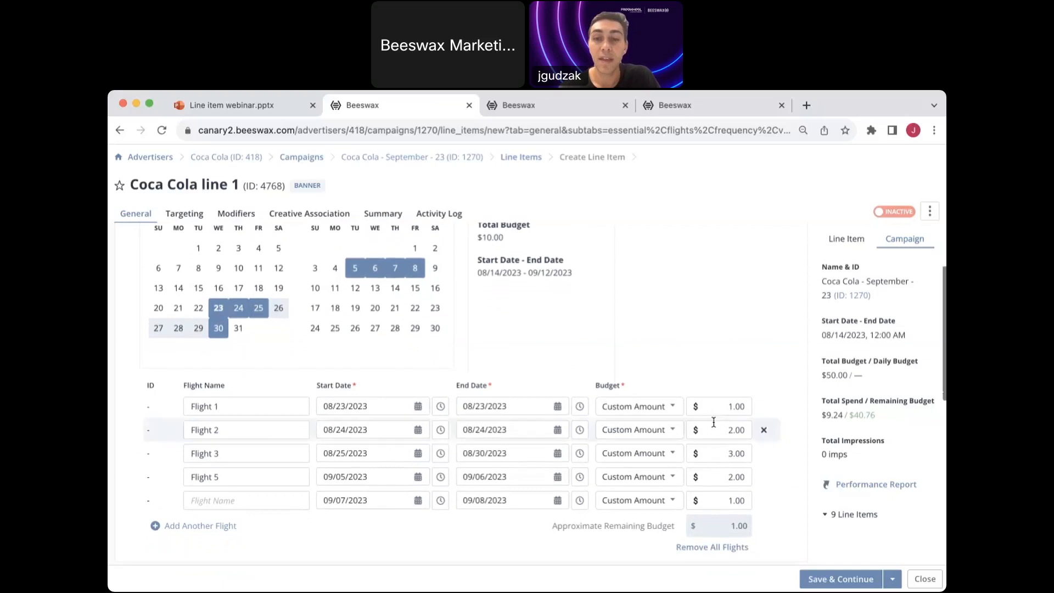
left_click(652, 407)
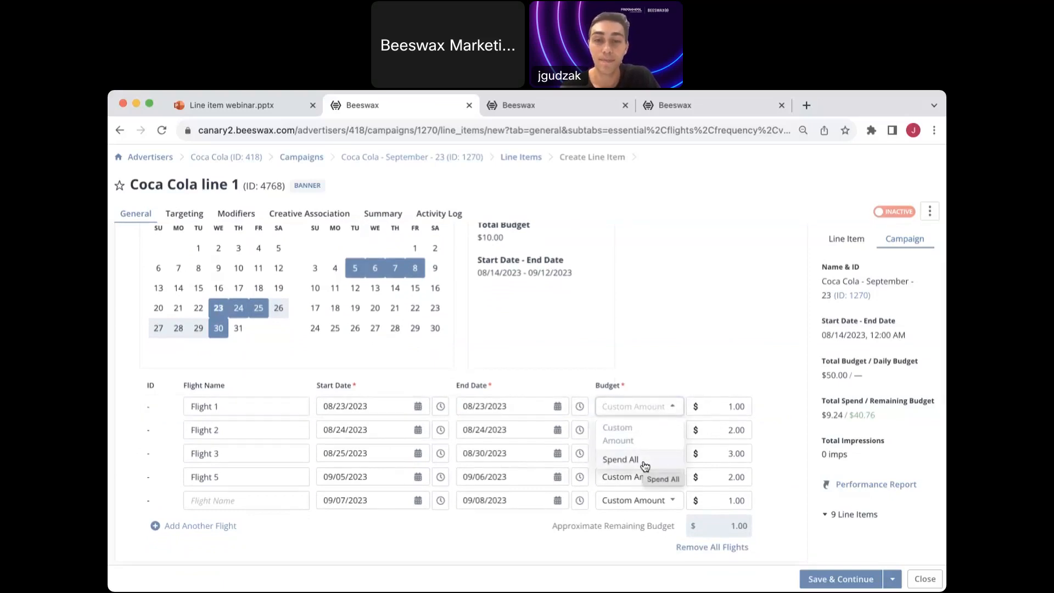
left_click(775, 435)
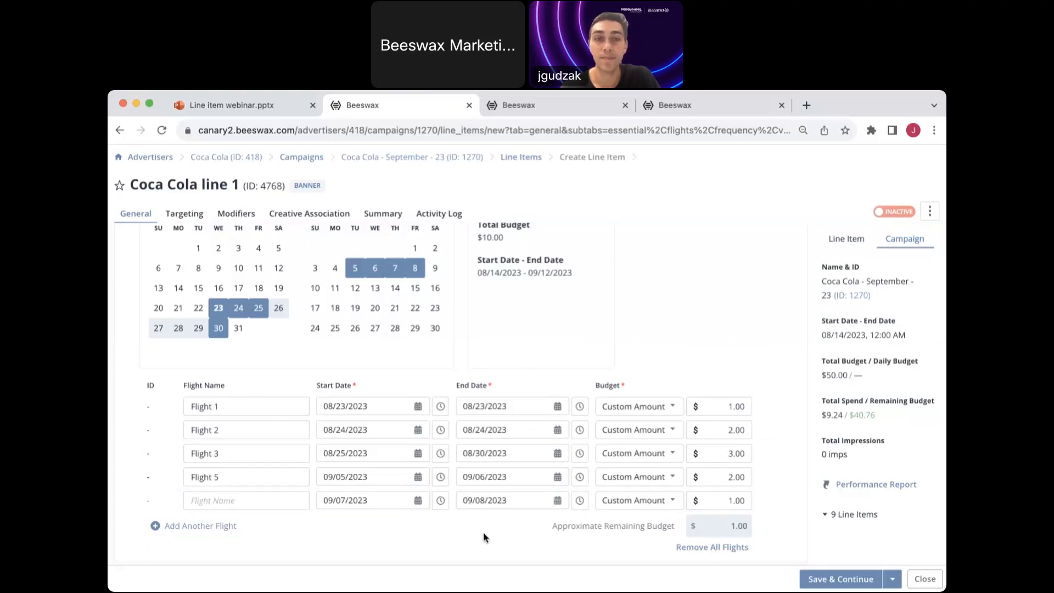
Review the frequency cap, vendor fees, custom event and revenue sections, and save the general settings to continue to targeting
scroll(469, 536, "down", 5)
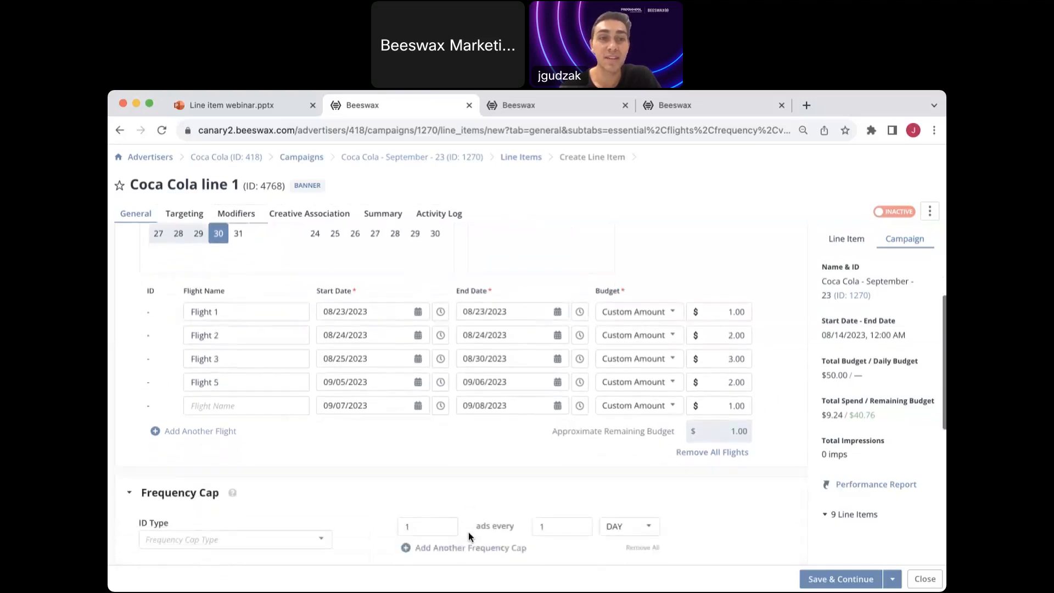
scroll(470, 530, "down", 4)
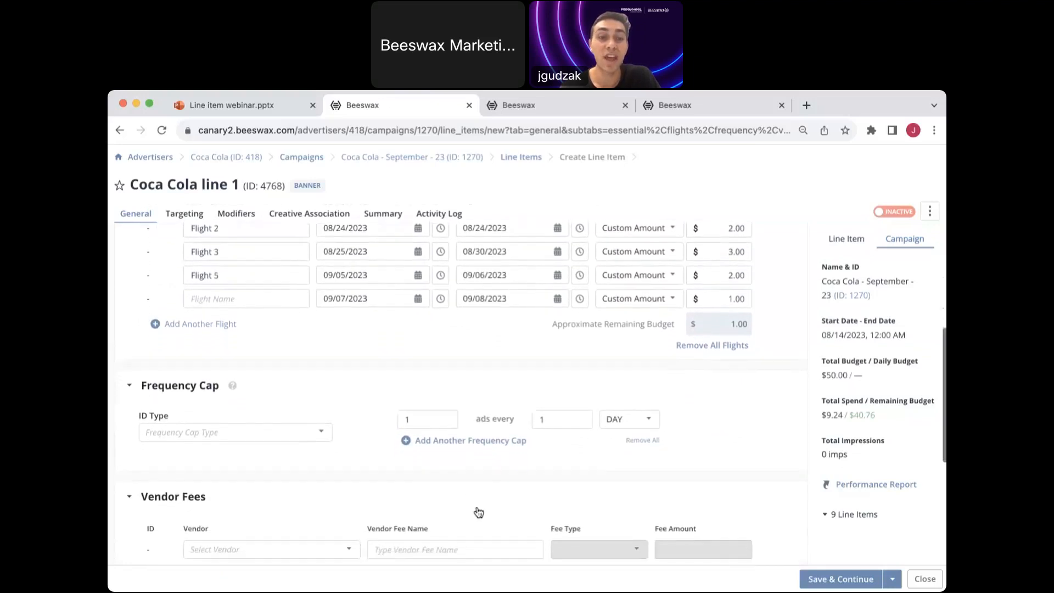
scroll(478, 512, "down", 5)
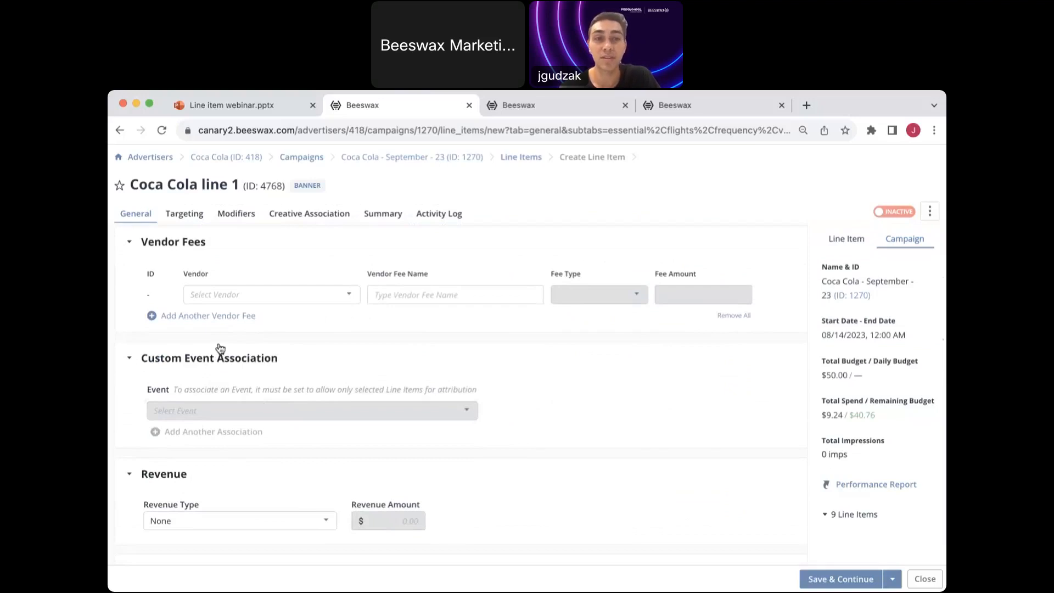
scroll(609, 431, "up", 6)
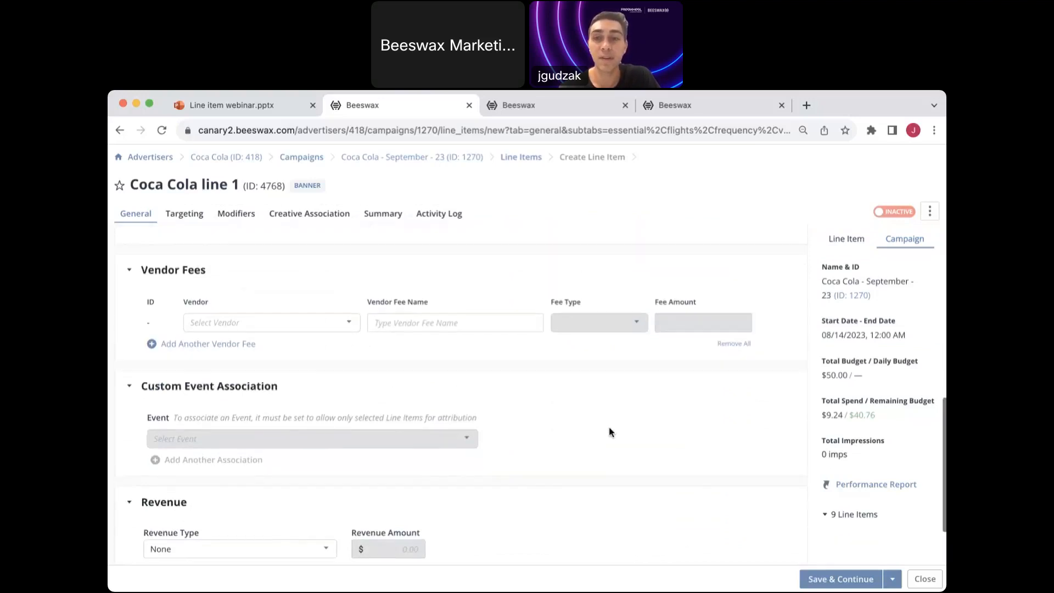
scroll(610, 433, "up", 1)
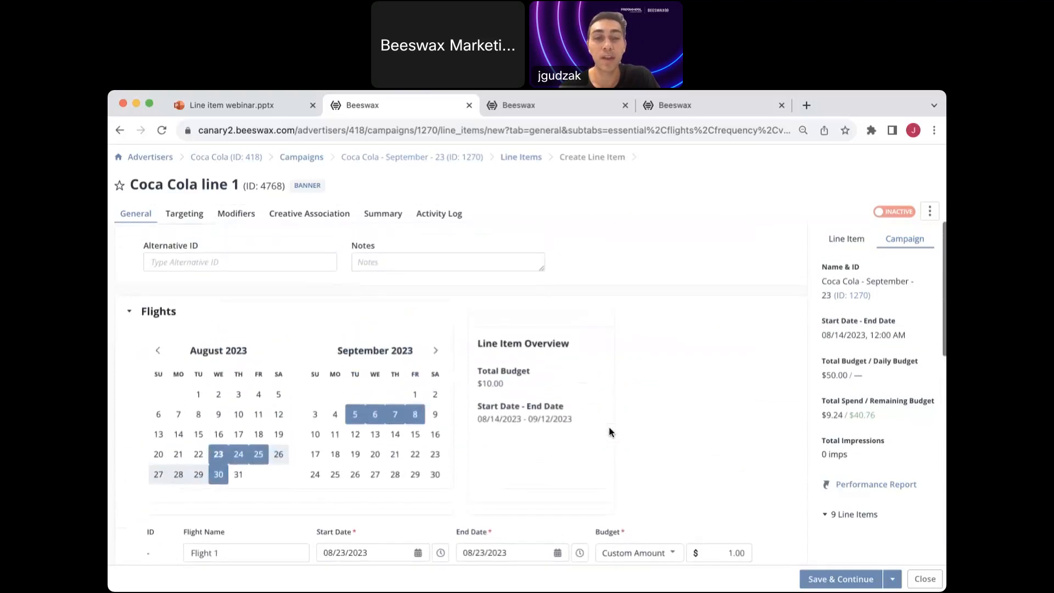
left_click(838, 583)
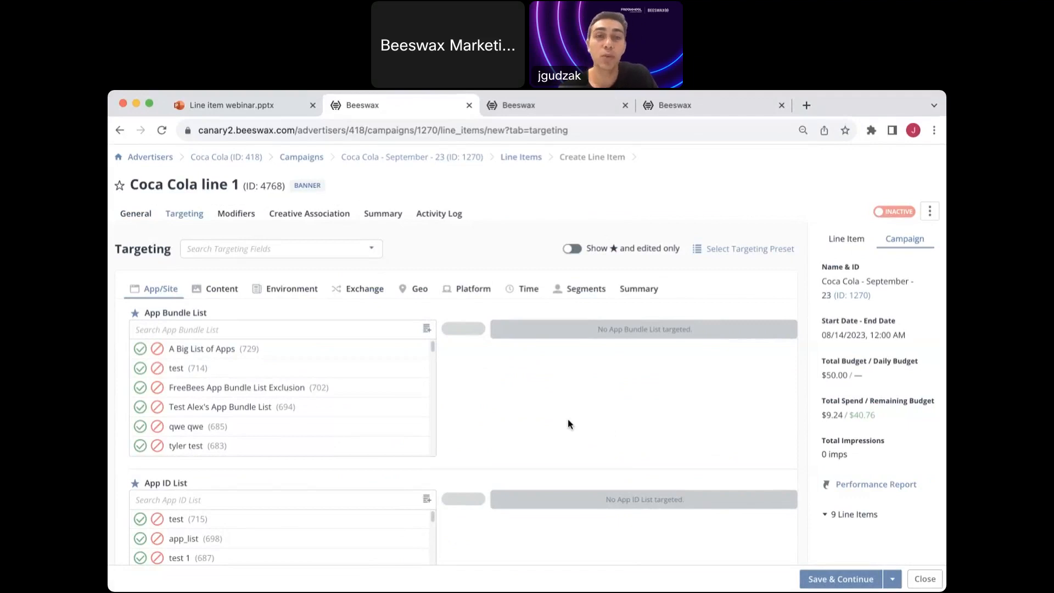
Search the targeting fields for "time", go to Time Of Week, and show only starred and edited fields
left_click(246, 248)
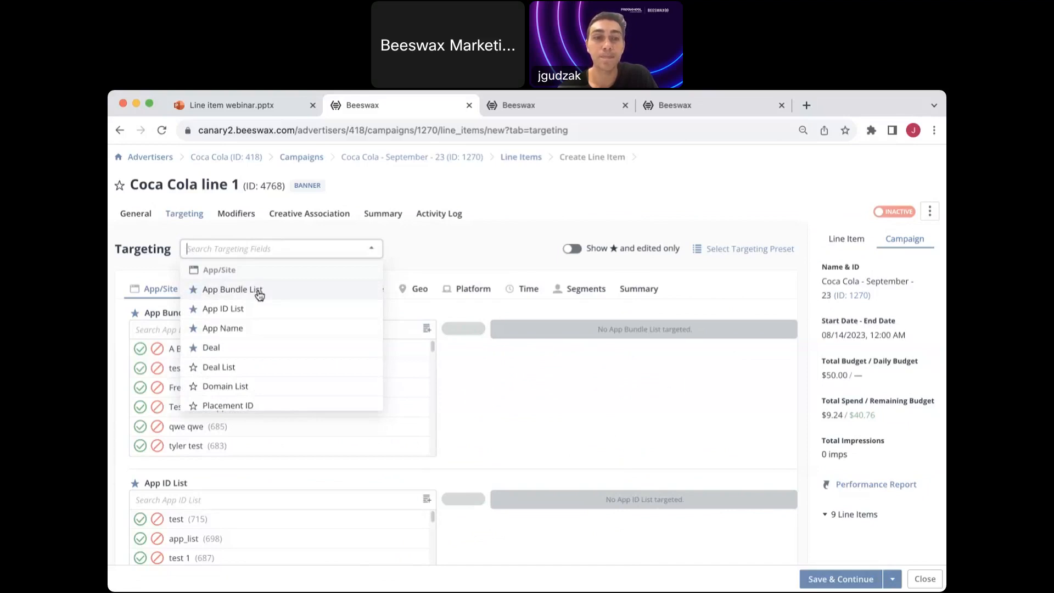
type("time")
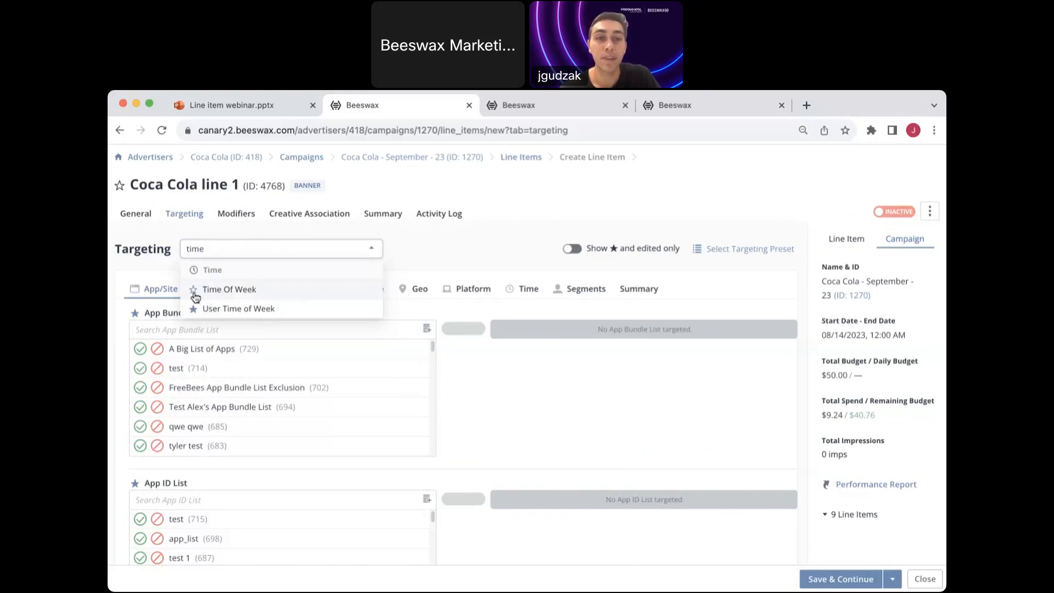
left_click(235, 292)
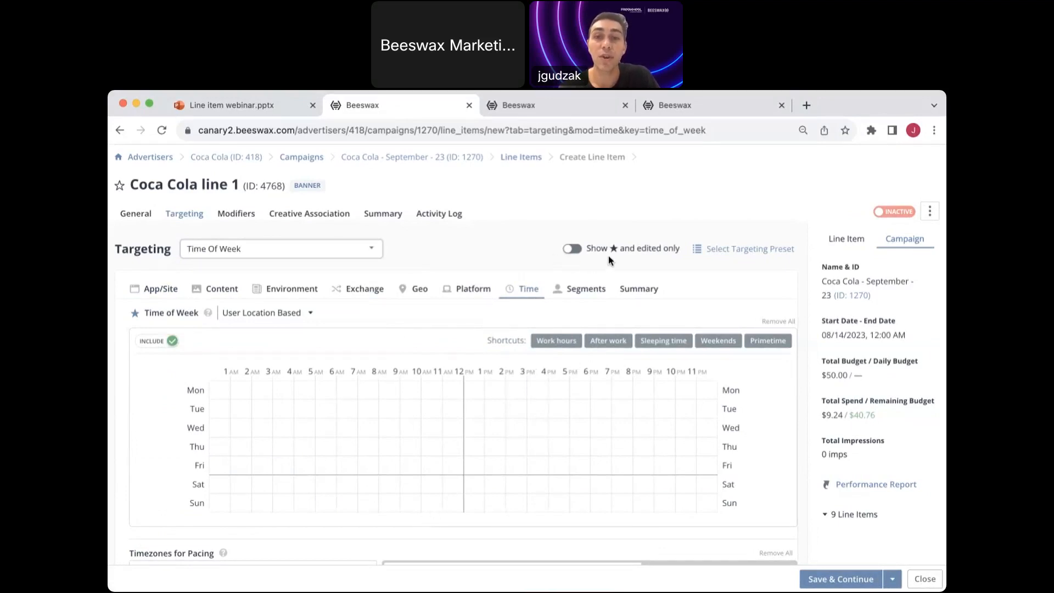
left_click(568, 251)
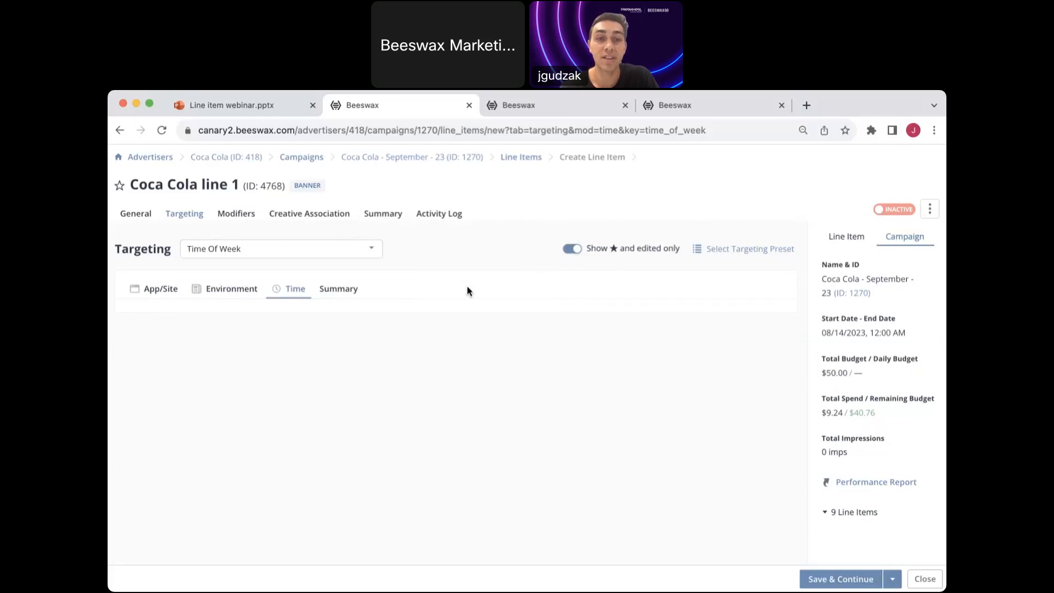
Apply the targeting preset "Coca Cola Preset" to the line item after checking its summary
left_click(730, 253)
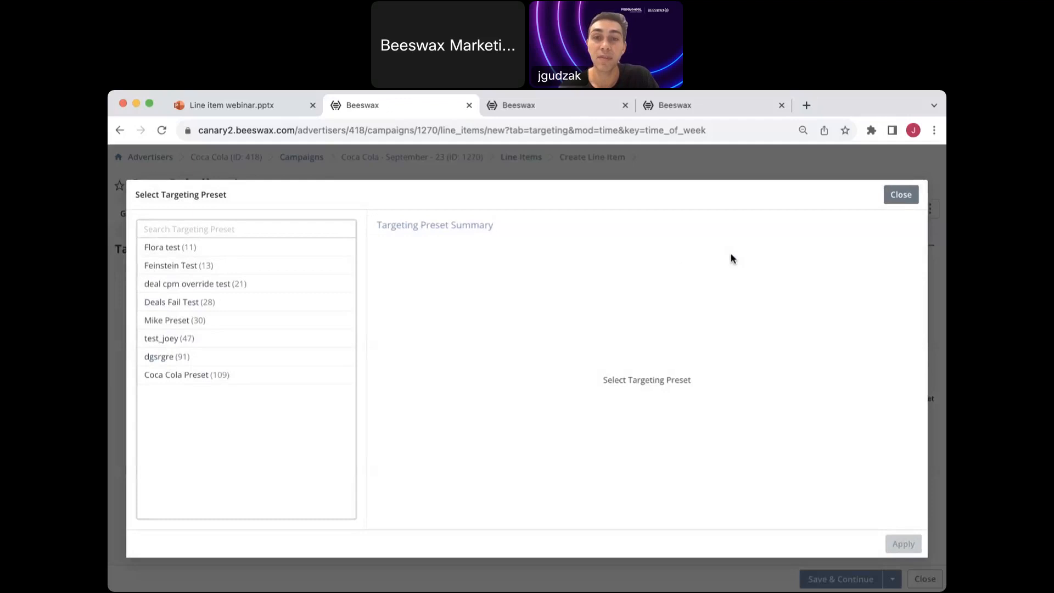
left_click(270, 375)
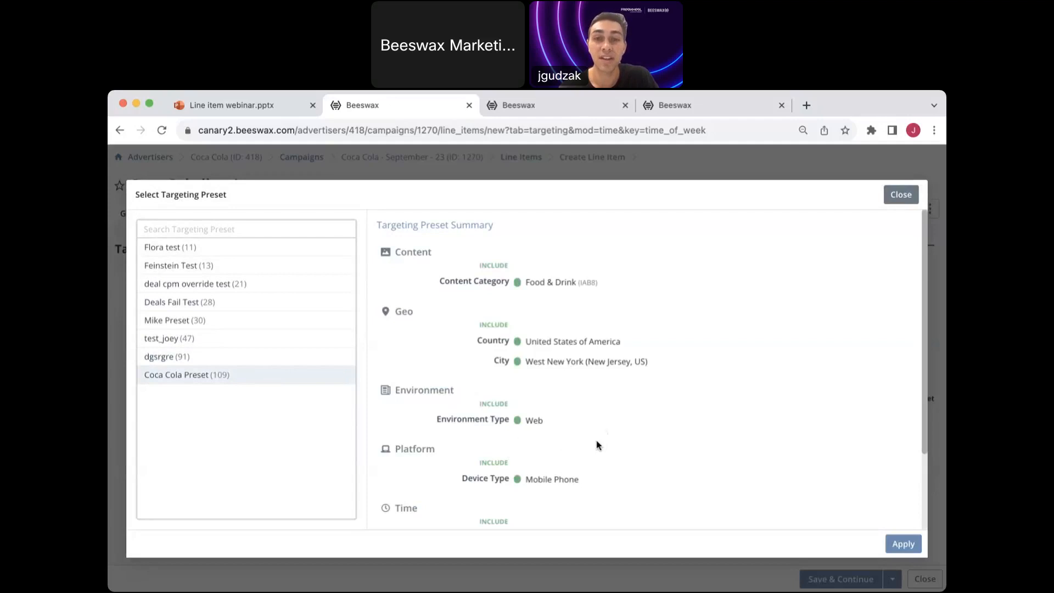
scroll(598, 445, "down", 4)
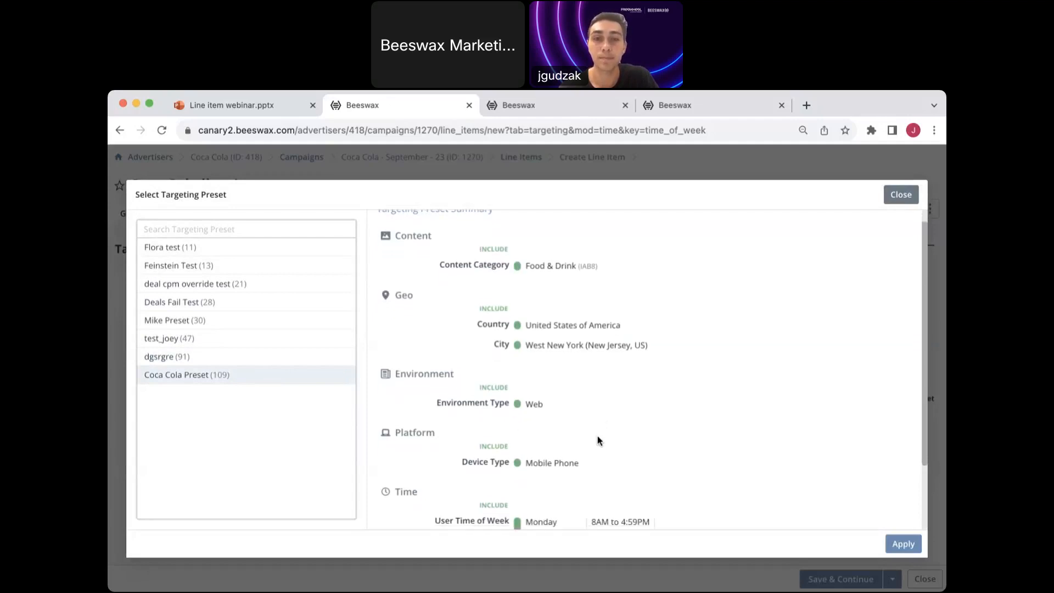
left_click(900, 542)
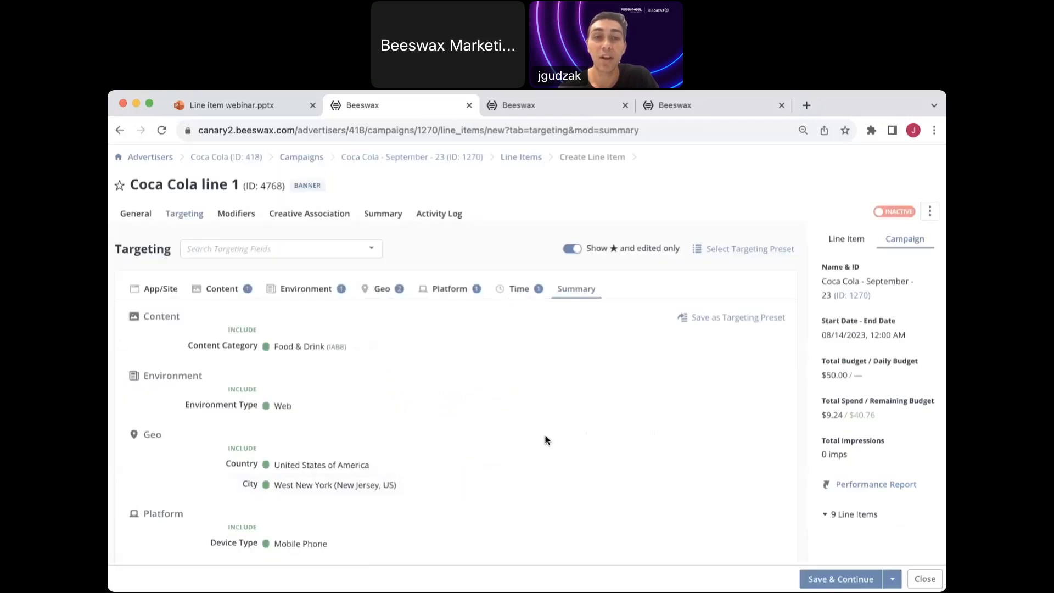
Review the content, environment, geo, platform and time targeting in the summary, and save the targeting to continue to modifiers
scroll(479, 425, "down", 2)
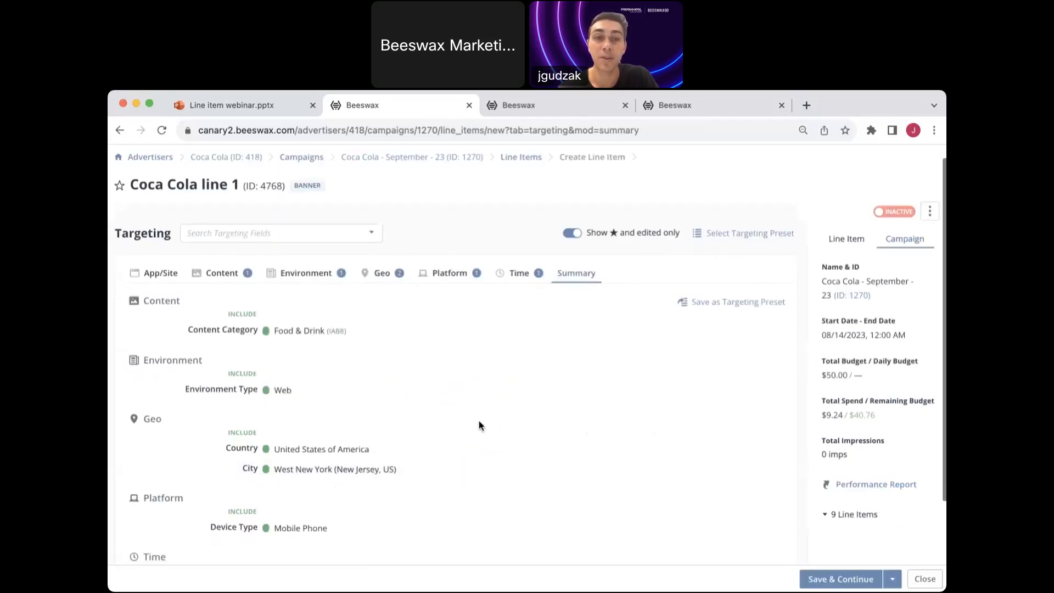
scroll(479, 421, "down", 1)
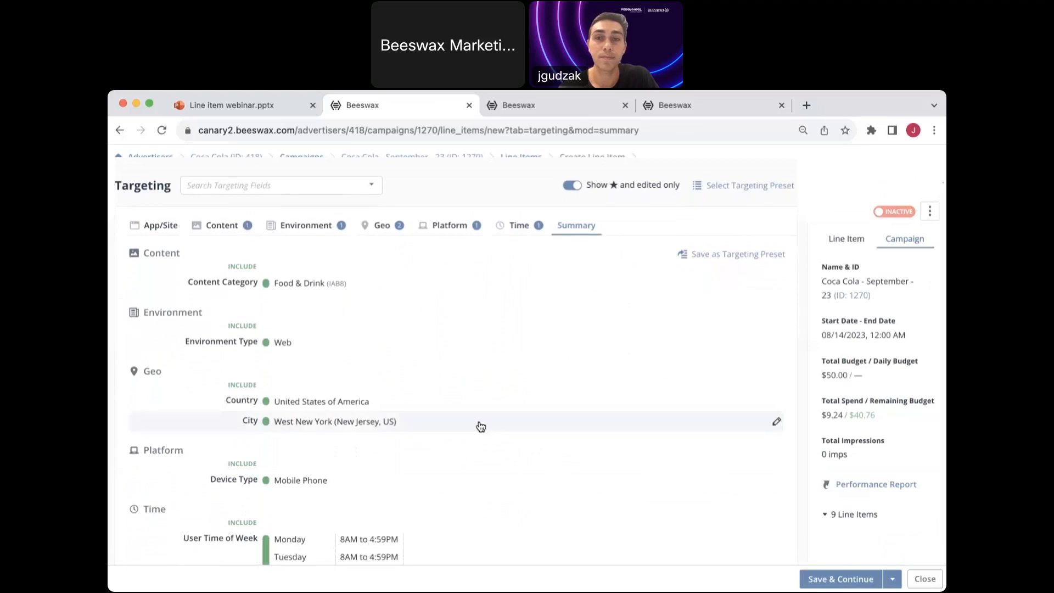
scroll(480, 426, "up", 3)
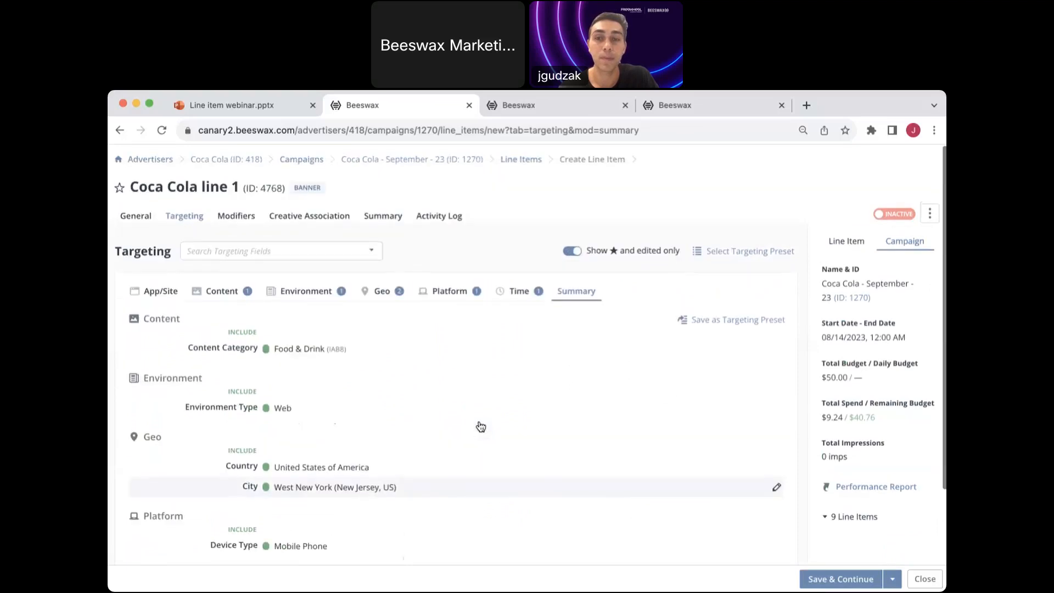
left_click(840, 579)
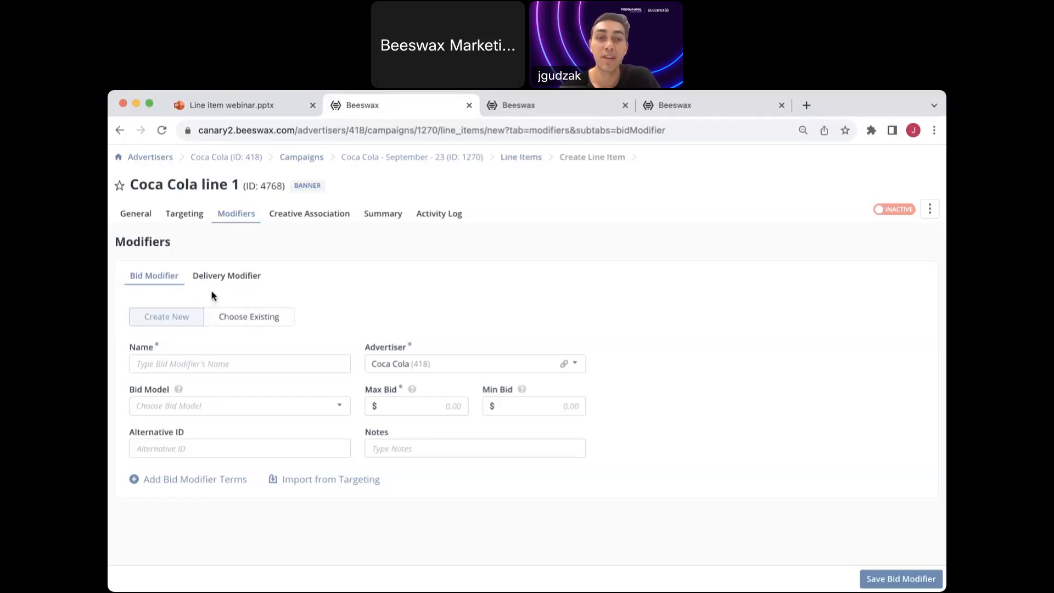
Assign the existing "Coca Cola Bid Modifier" with a max bid of $1.00 and save the bid modifier
left_click(236, 318)
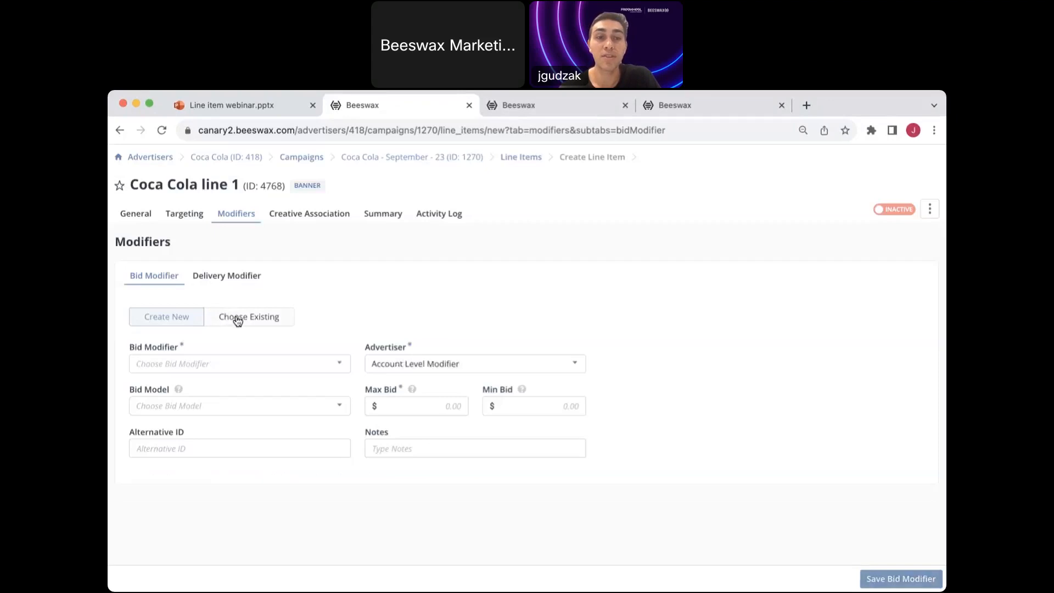
left_click(230, 363)
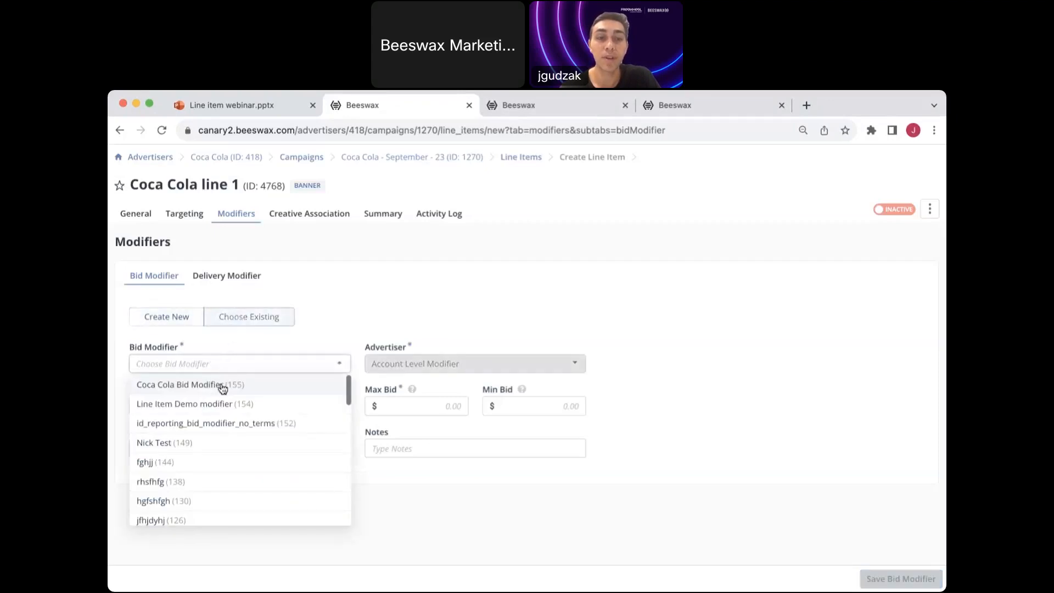
left_click(222, 387)
type("1")
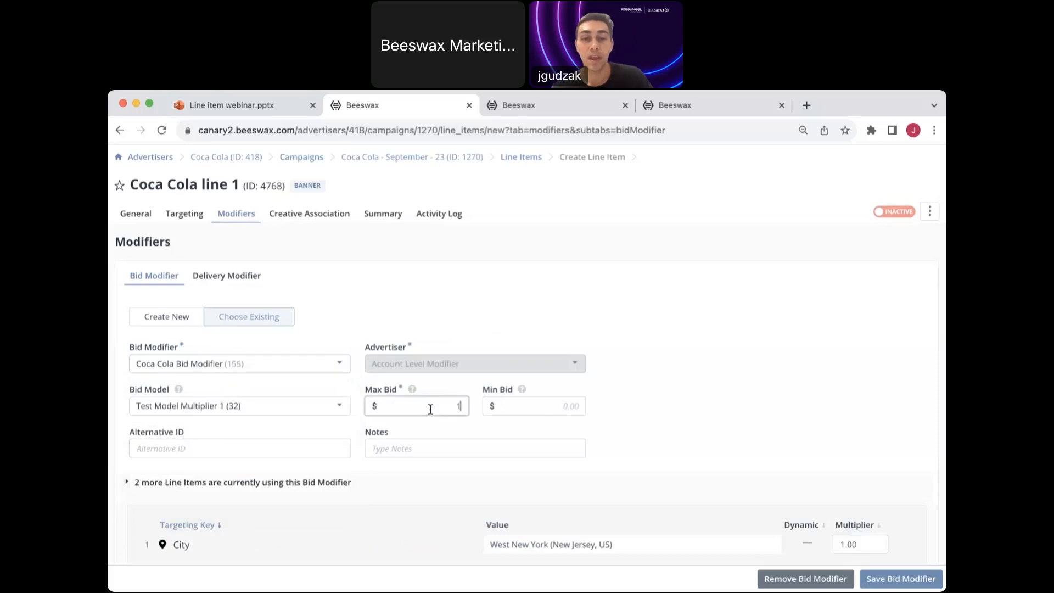
left_click(890, 580)
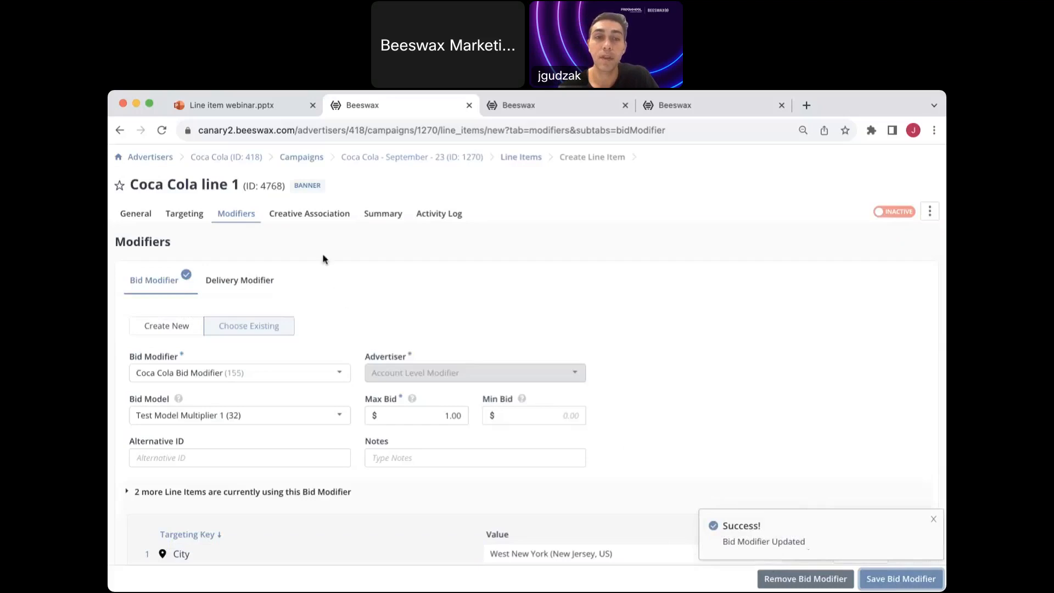
Start adding creative associations to the line item, review the available creatives' details, and show only starred creatives
left_click(312, 216)
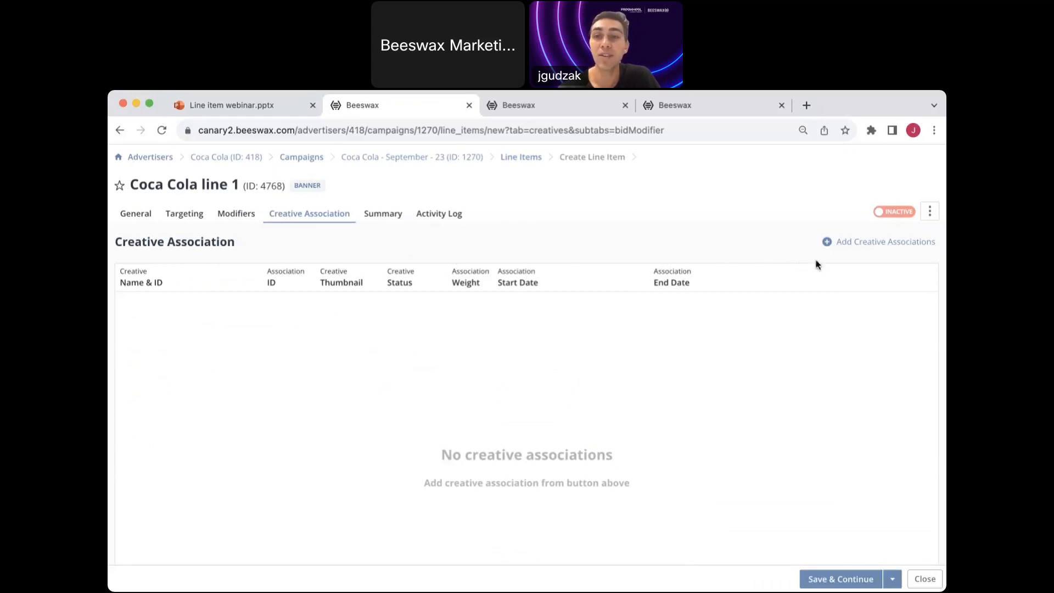
left_click(908, 247)
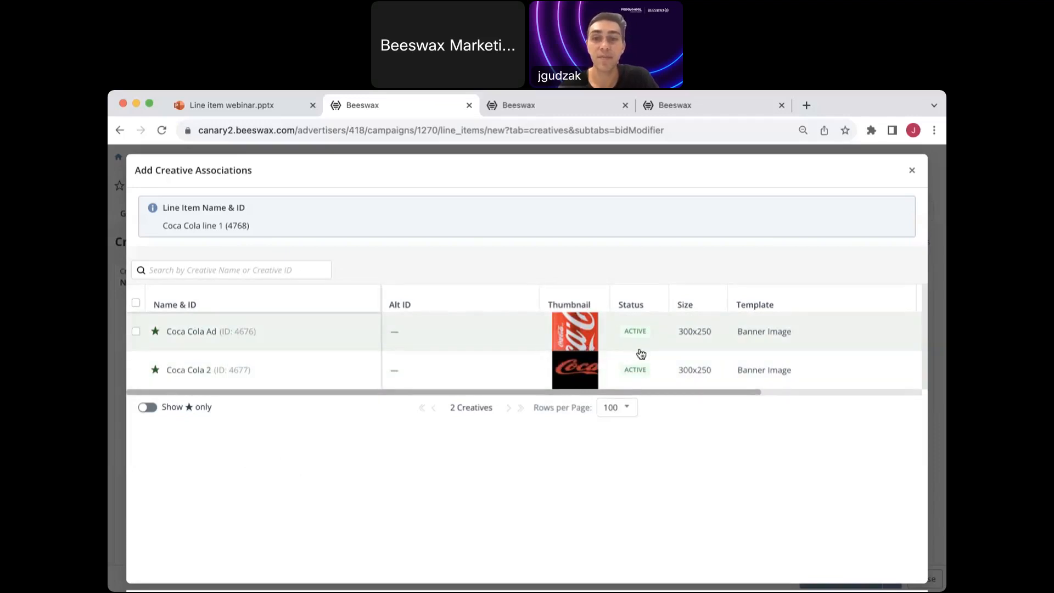
scroll(698, 359, "right", 6)
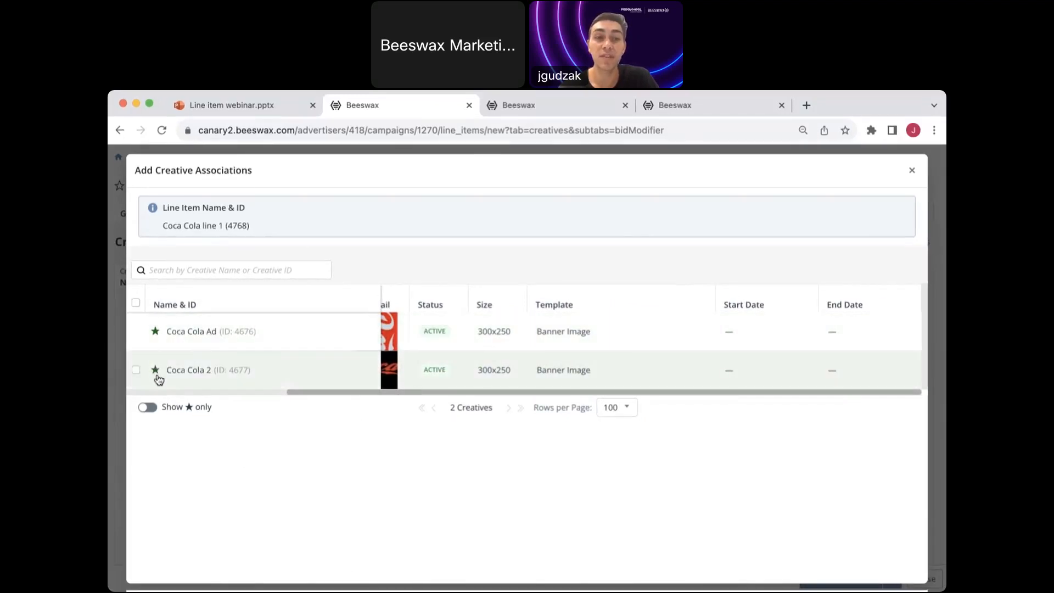
left_click(147, 406)
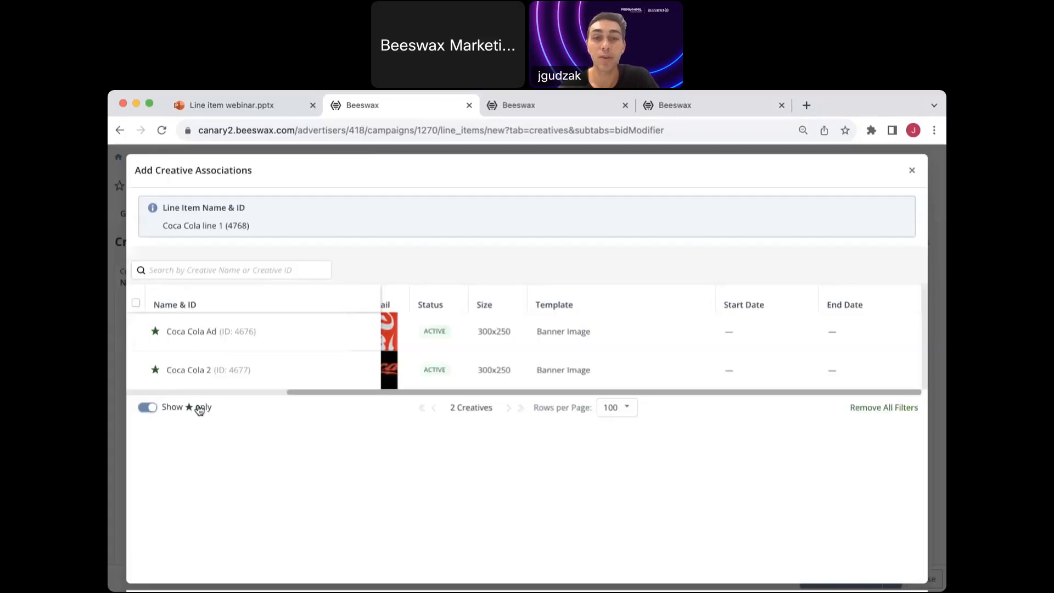
scroll(551, 371, "left", 5)
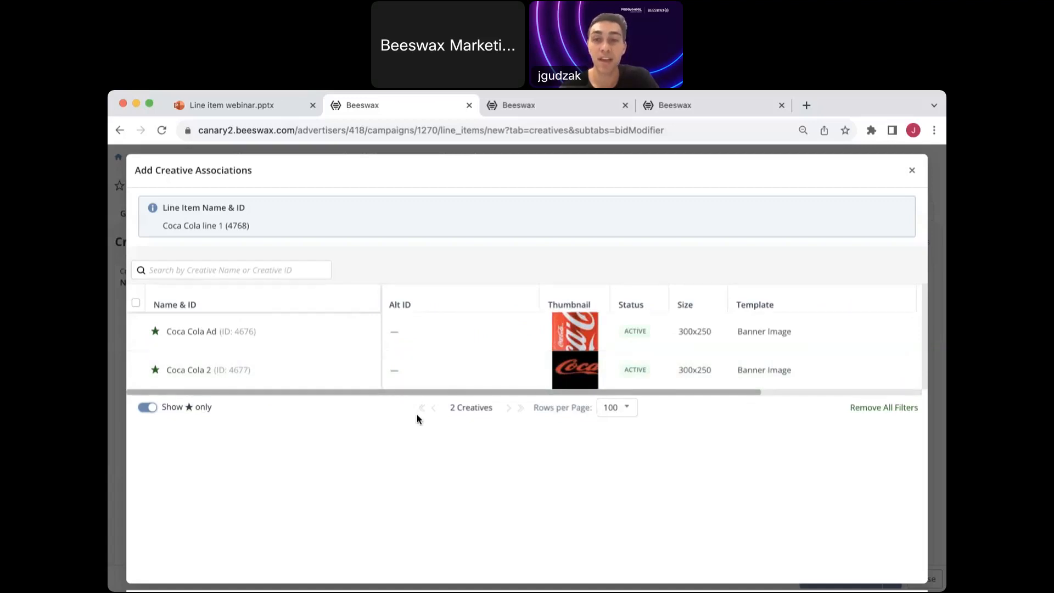
Add the creatives "Coca Cola Ad" and "Coca Cola 2" to the line item, and save the associations to continue to the summary
scroll(399, 455, "down", 1)
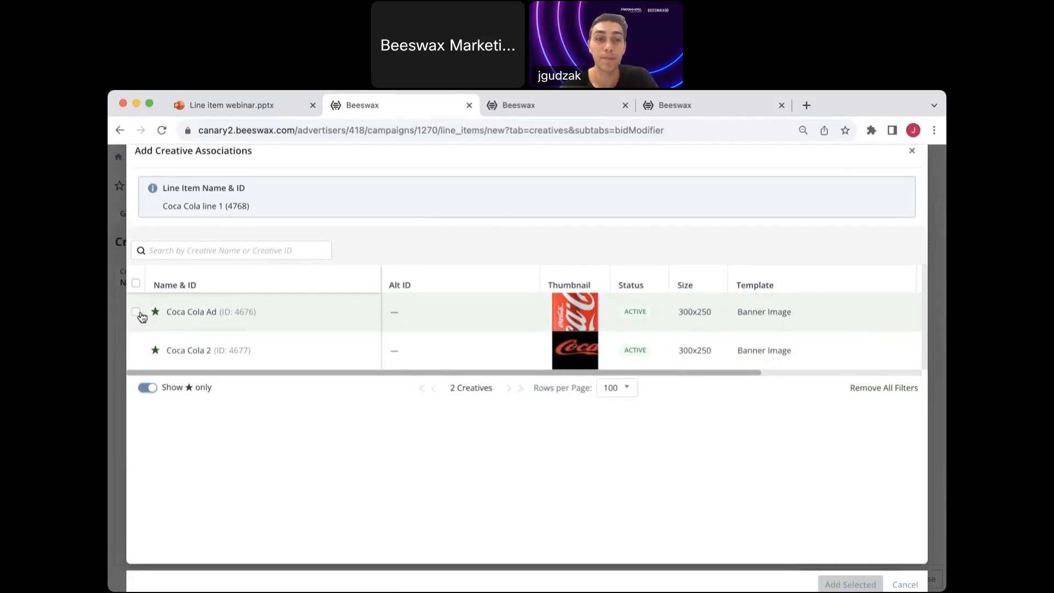
left_click(136, 313)
left_click(136, 350)
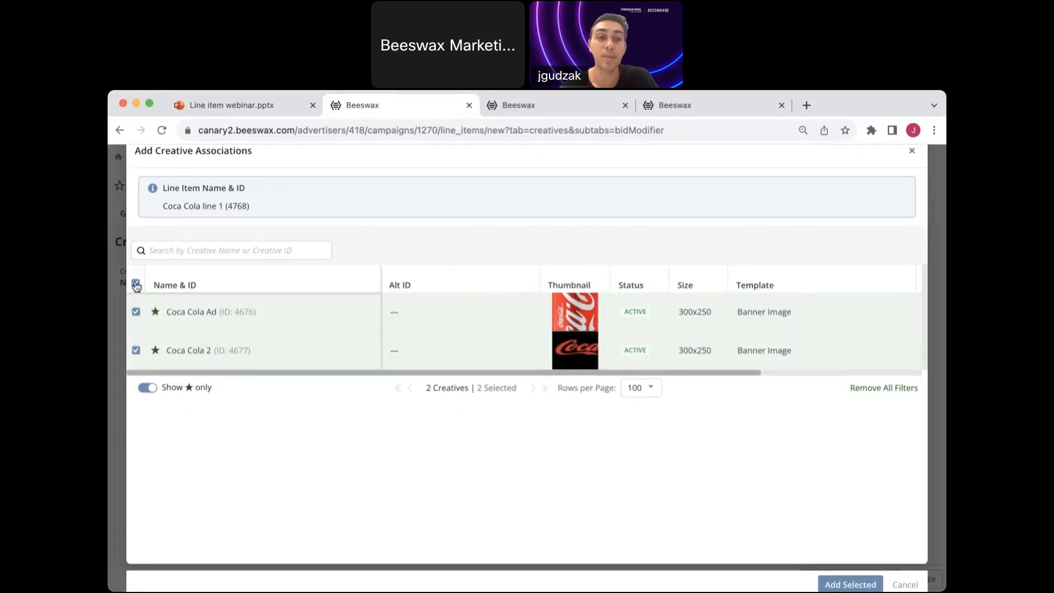
scroll(643, 479, "down", 1)
left_click(832, 578)
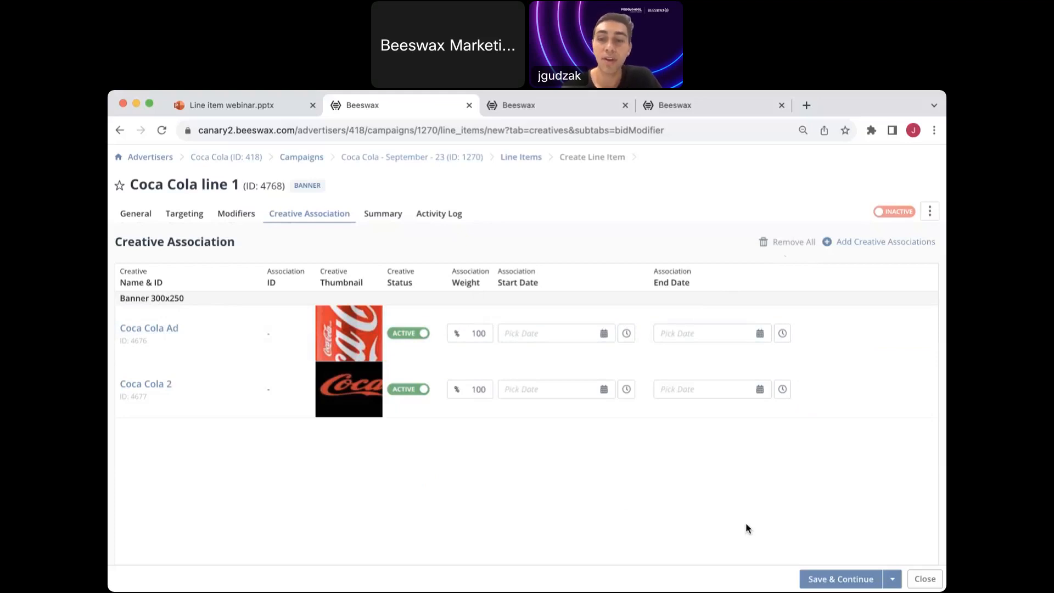
left_click(825, 582)
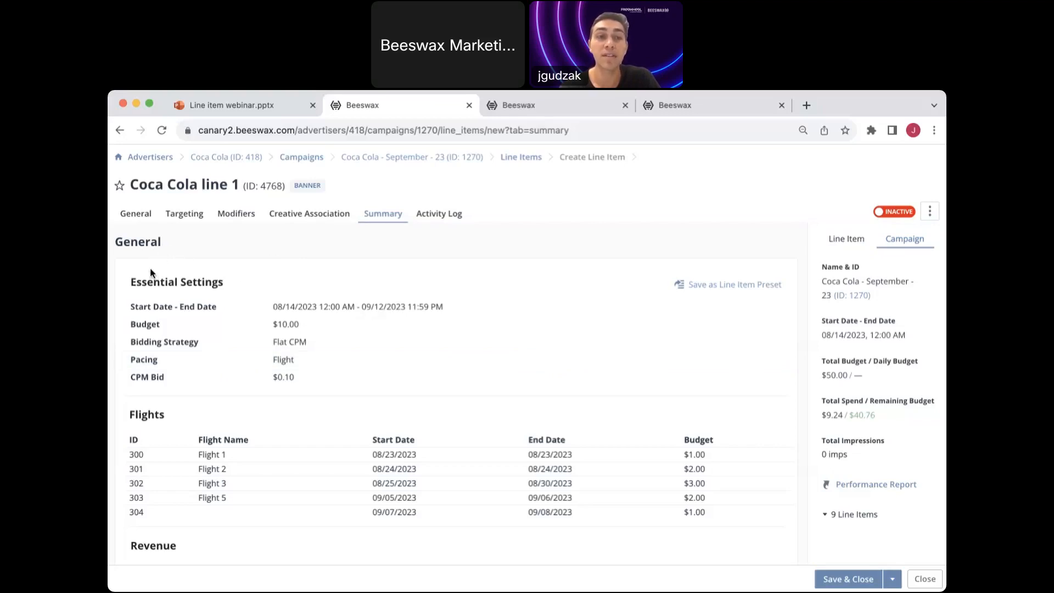
Examine the line item summary, covering the general settings, flights, revenue, targeting, bid modifier and creative associations
scroll(167, 399, "down", 1)
scroll(167, 399, "down", 10)
scroll(247, 386, "down", 1)
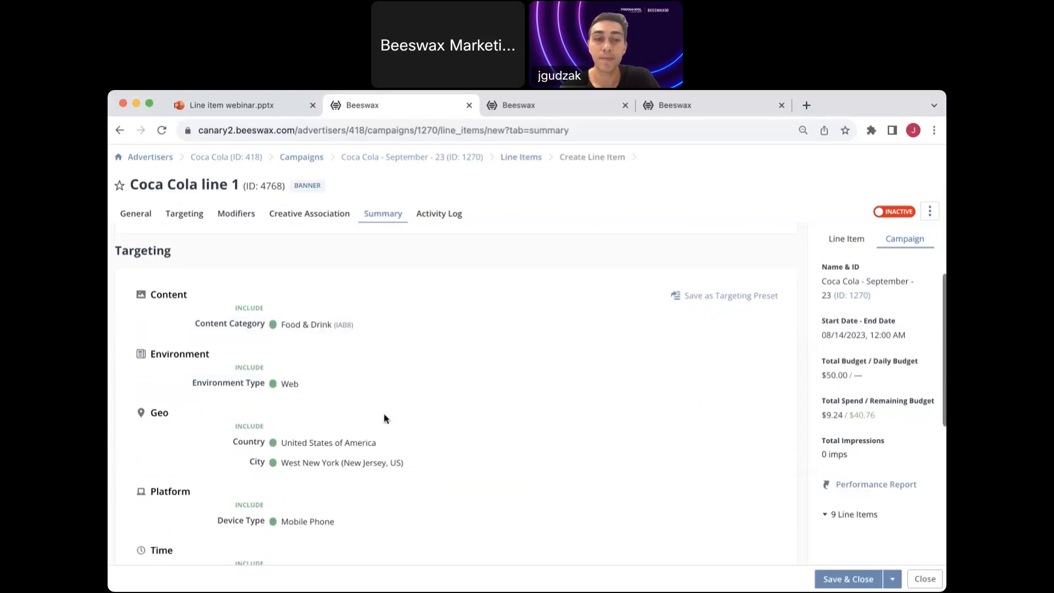
scroll(383, 413, "down", 15)
scroll(384, 413, "up", 3)
scroll(419, 424, "down", 1)
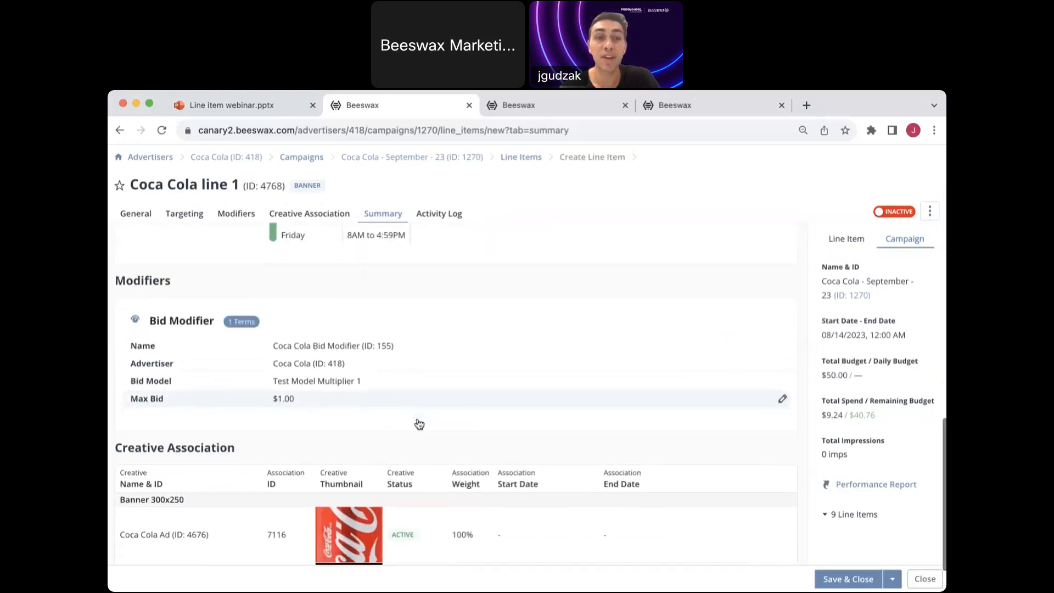
scroll(300, 467, "down", 3)
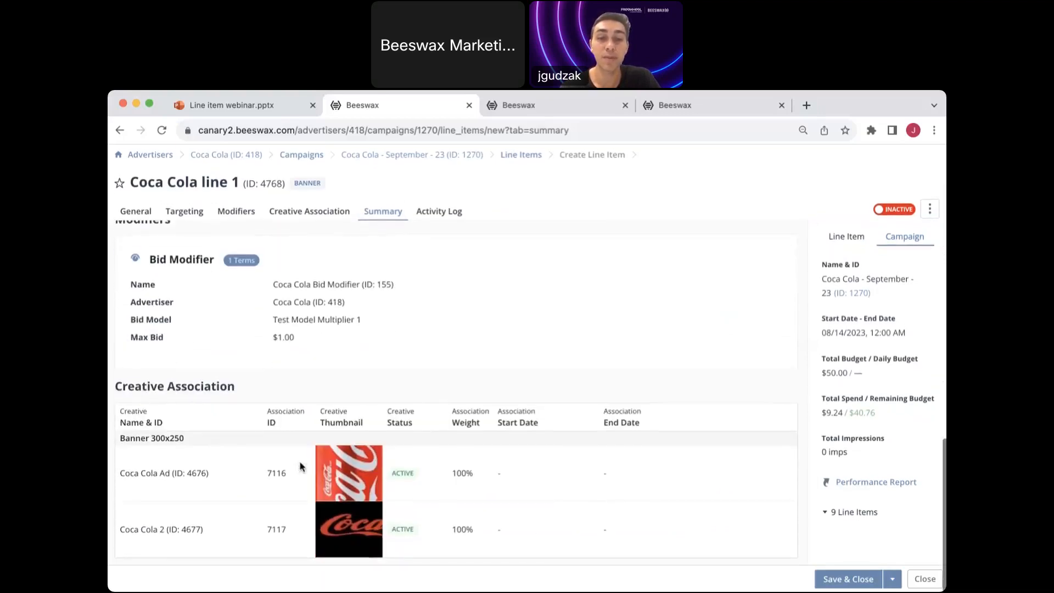
scroll(512, 406, "up", 10)
scroll(512, 402, "up", 10)
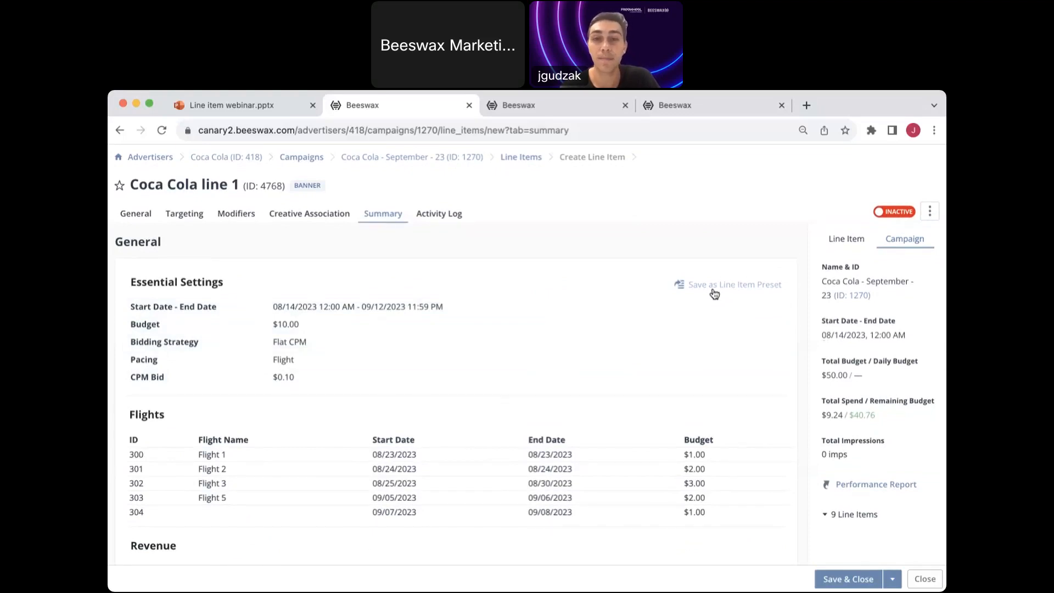
scroll(716, 285, "down", 2)
scroll(716, 280, "down", 4)
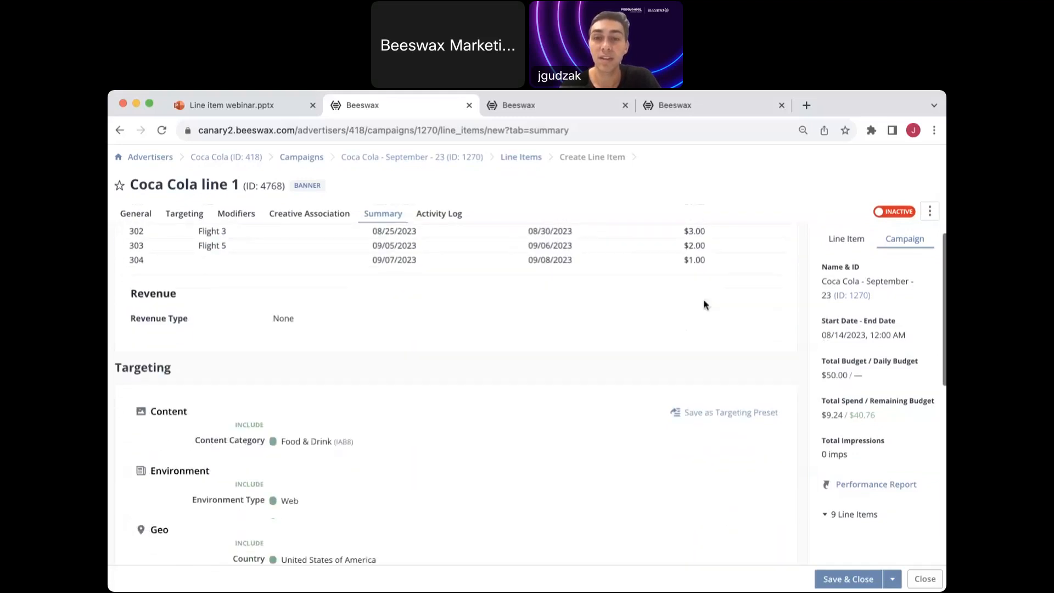
scroll(666, 371, "down", 1)
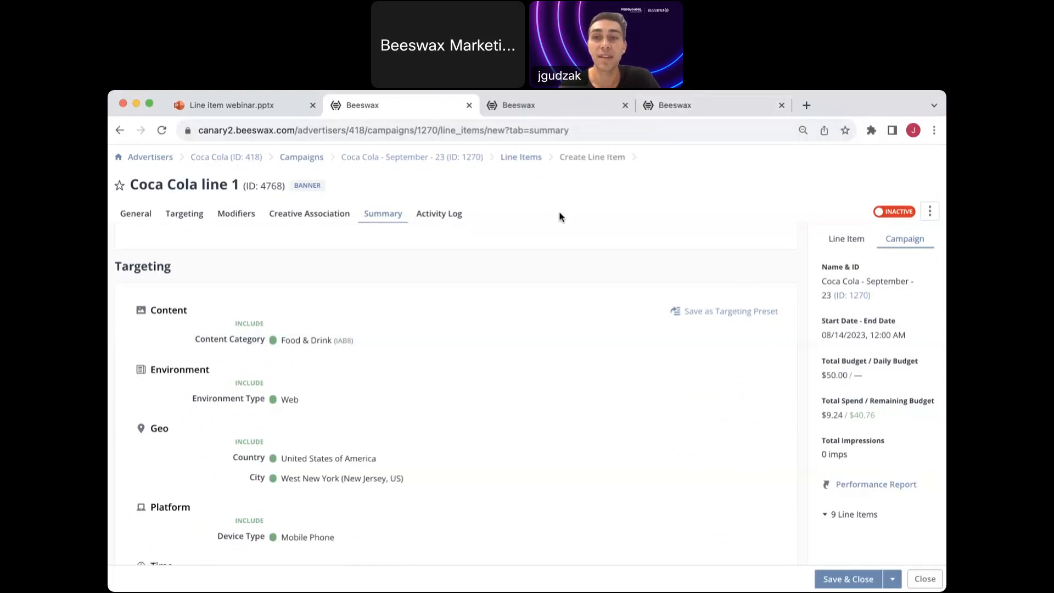
Switch to the active line item "L1_CocaCola_Q3_Y23" and examine its bids and wins, schedule index, budget, spend and impressions
left_click(549, 105)
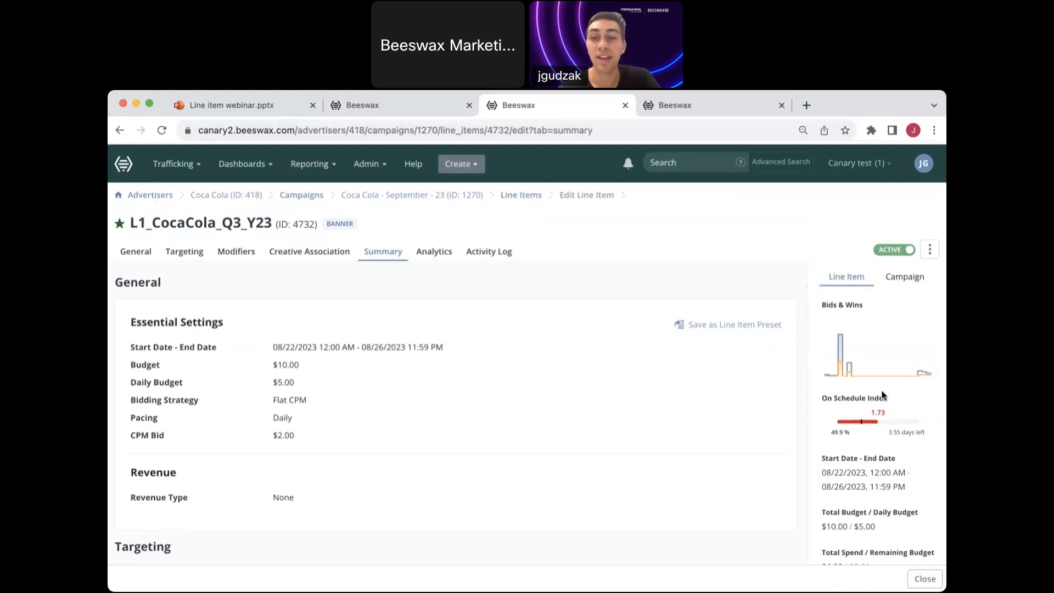
scroll(899, 393, "down", 1)
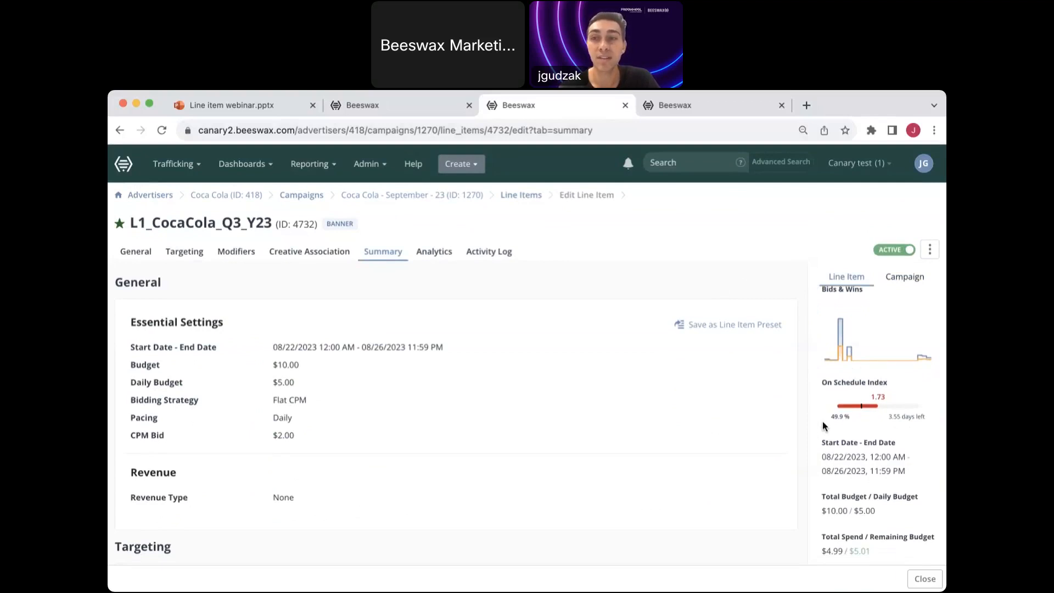
scroll(812, 455, "down", 4)
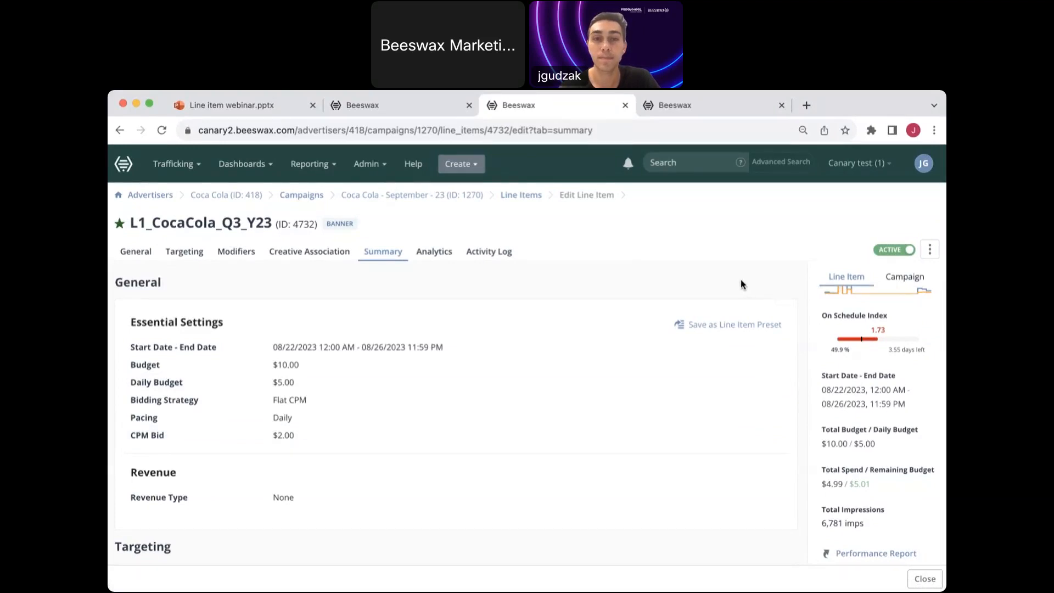
scroll(848, 375, "up", 2)
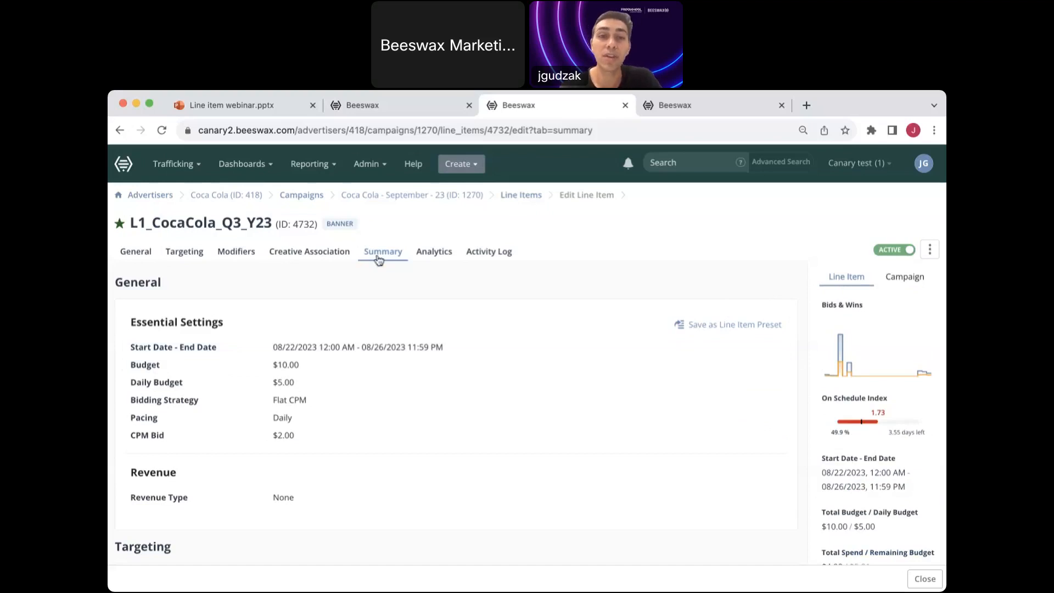
Review the line item's real-time analytics for bids, wins and spend, and set the lookback range to the last 48 hours
left_click(429, 263)
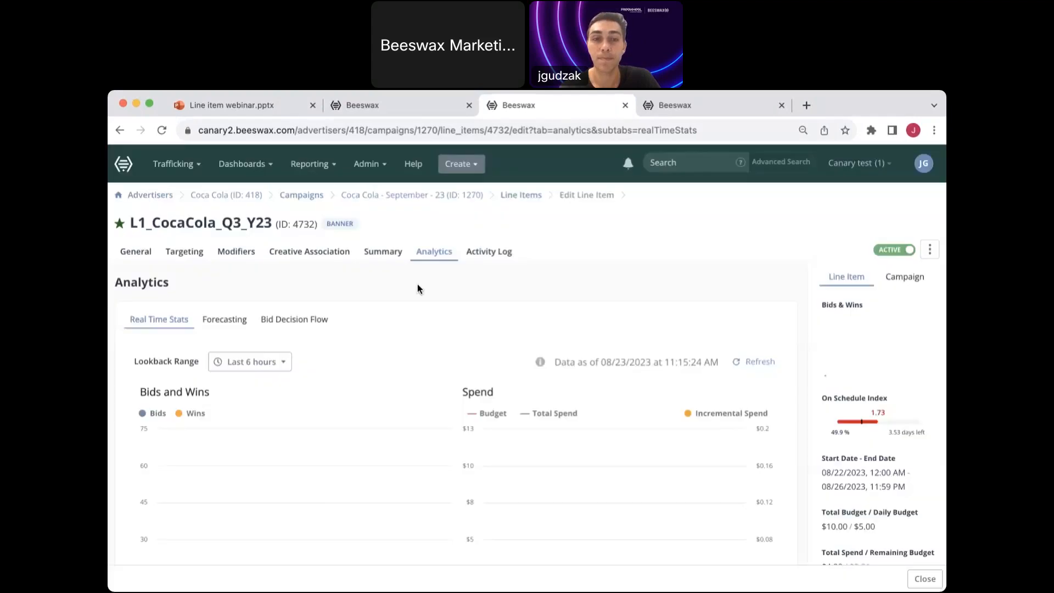
scroll(417, 284, "down", 3)
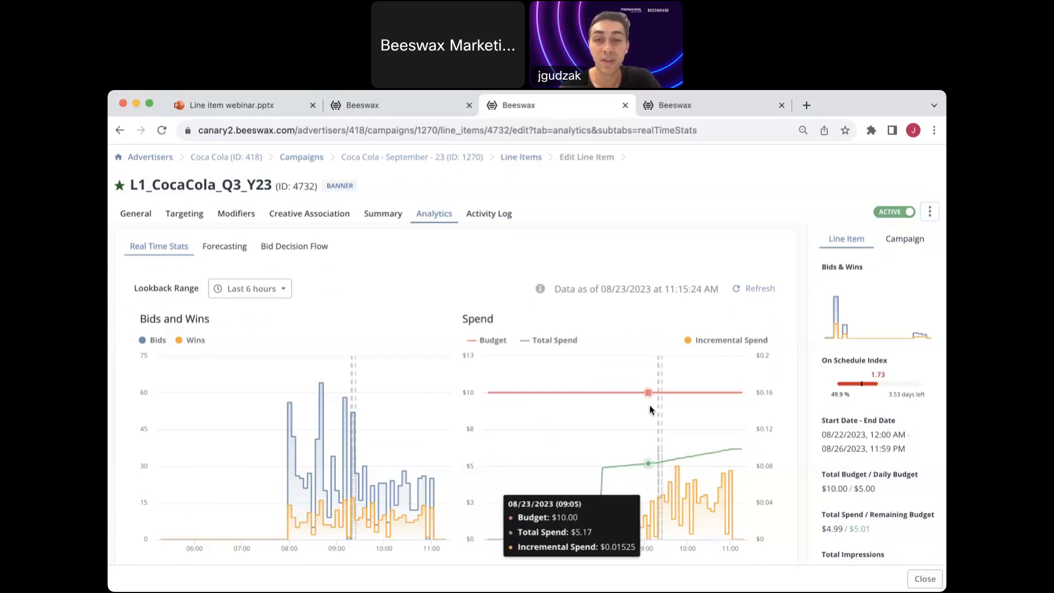
mouse_move(657, 404)
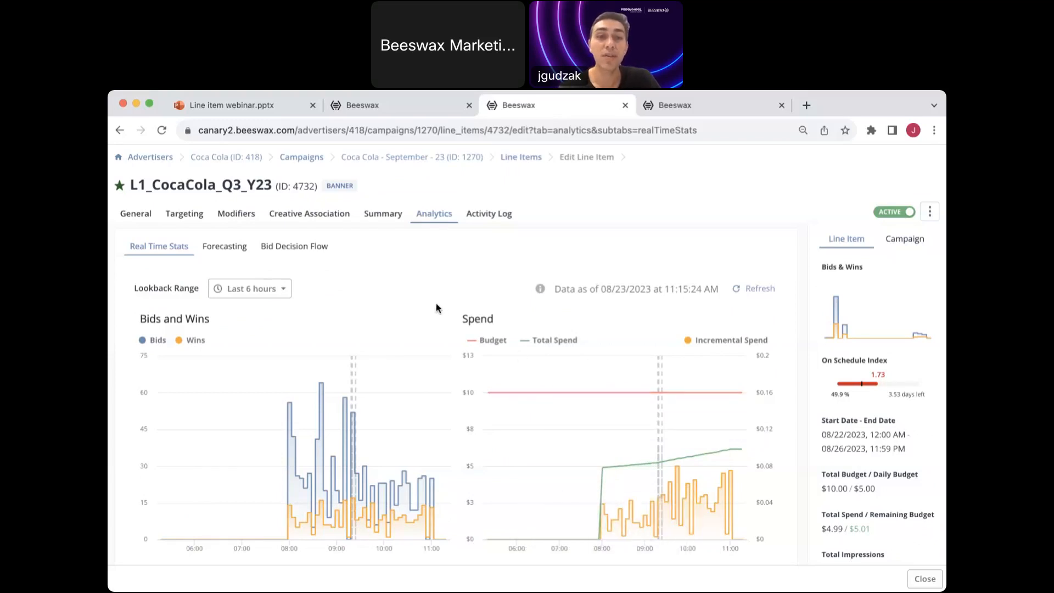
left_click(282, 290)
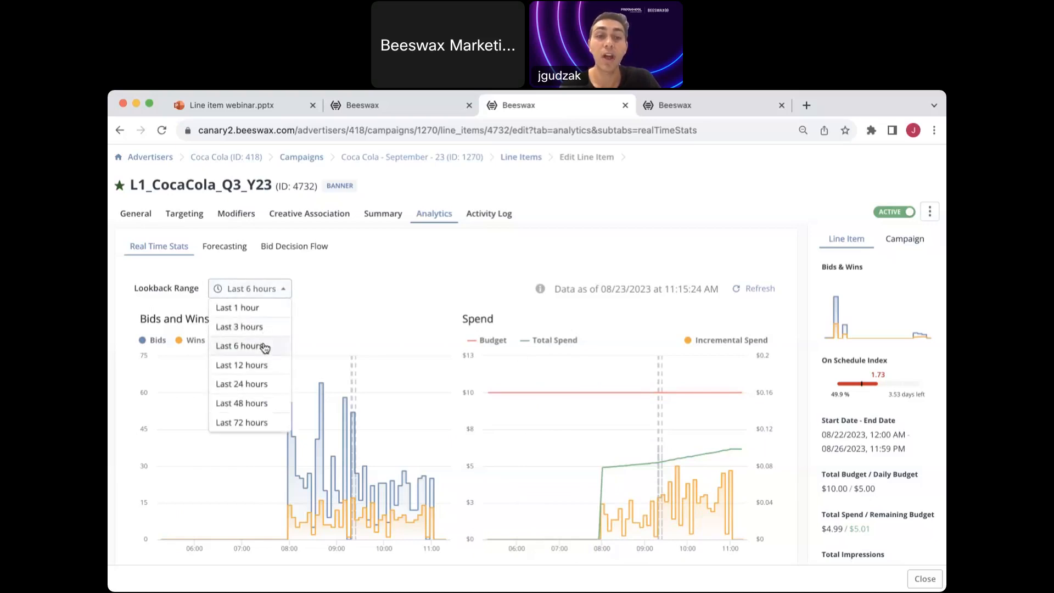
left_click(264, 405)
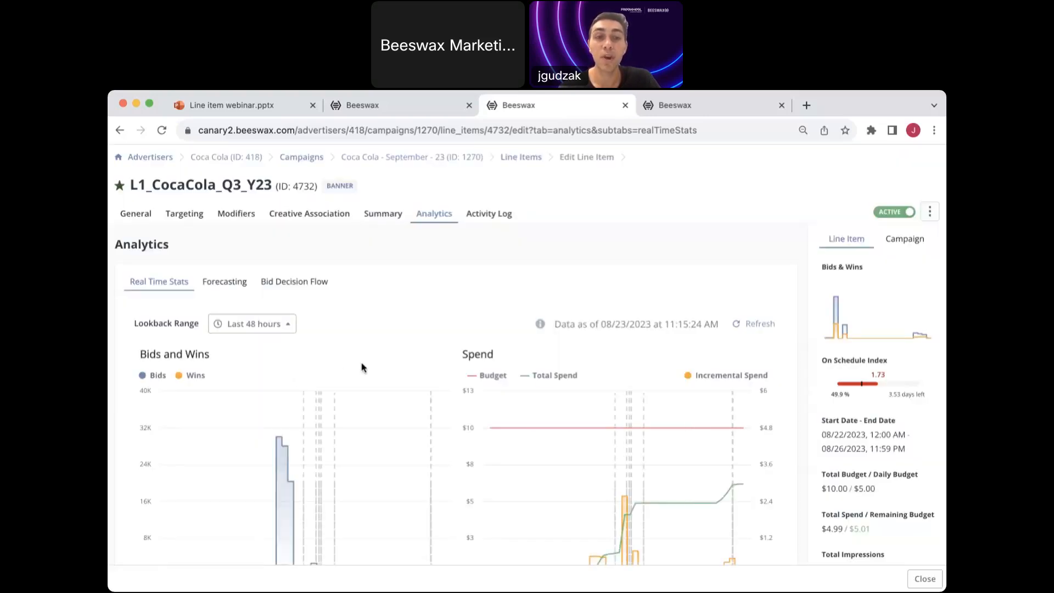
scroll(363, 362, "down", 1)
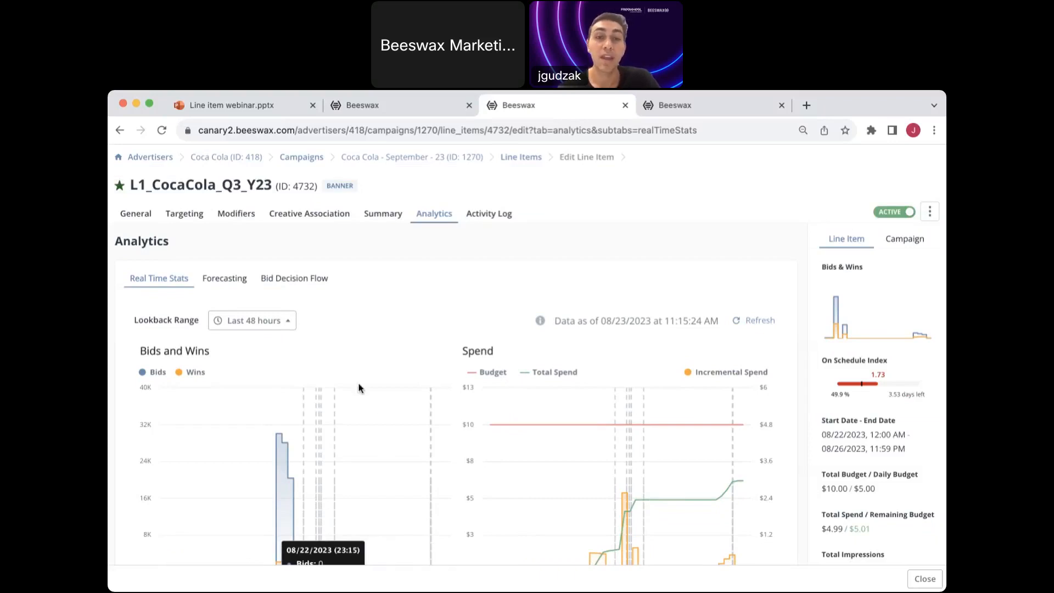
View the line item's forecasting analytics with the sampling date range and the estimated impressions and auctions chart
left_click(241, 285)
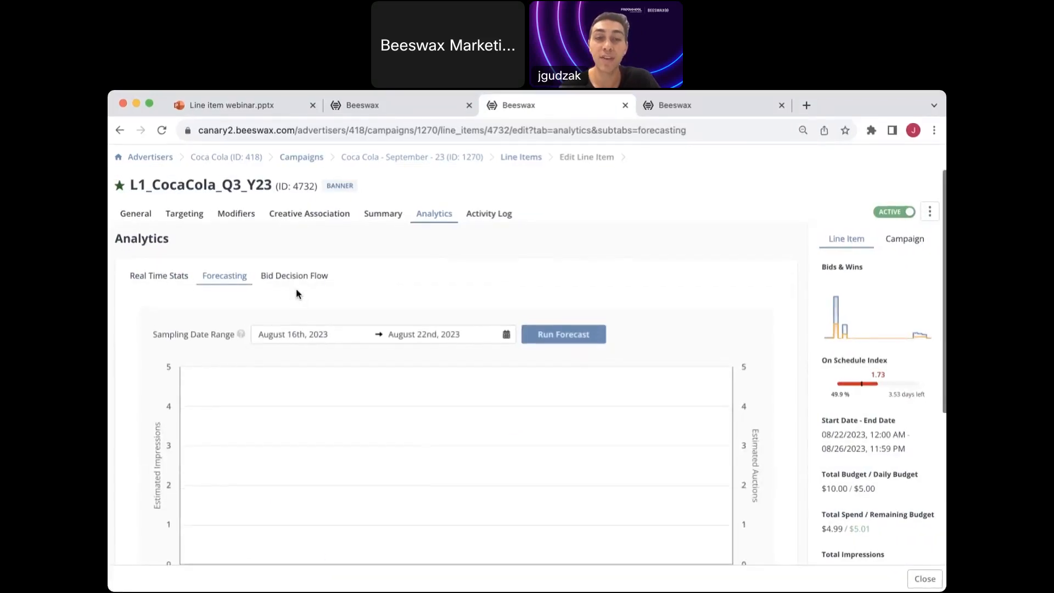
scroll(296, 293, "down", 1)
scroll(295, 294, "up", 1)
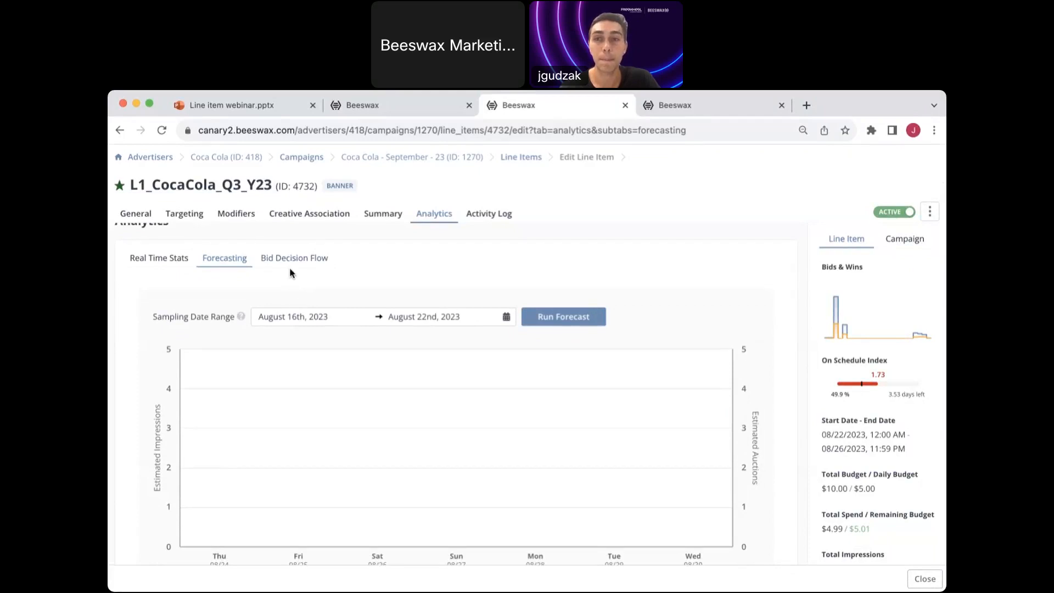
Examine the line item's activity log, covering the added and removed values, actions, dates, users and the review and restore options
left_click(489, 215)
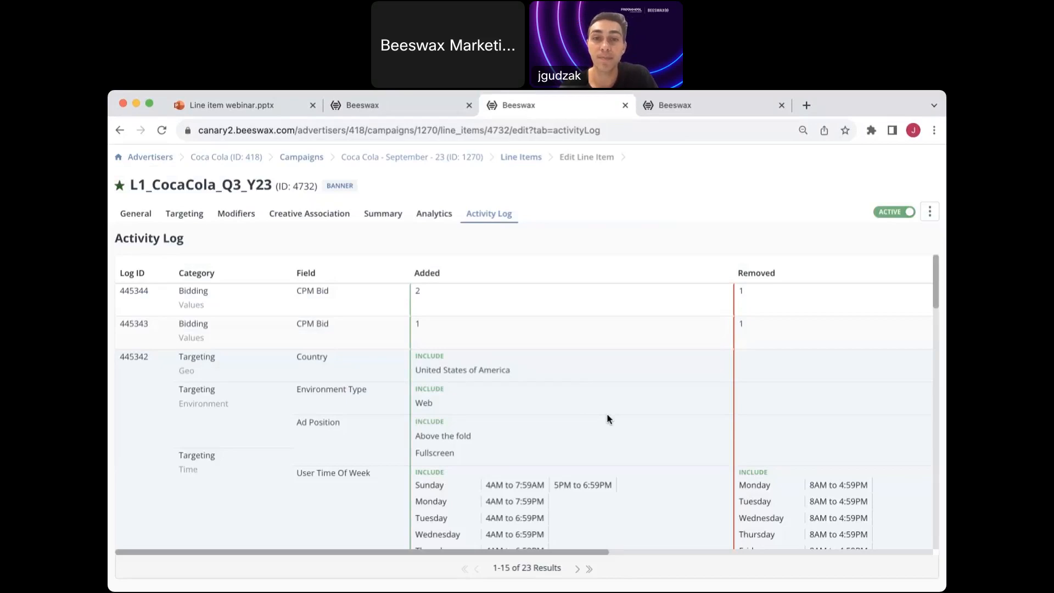
scroll(607, 418, "right", 10)
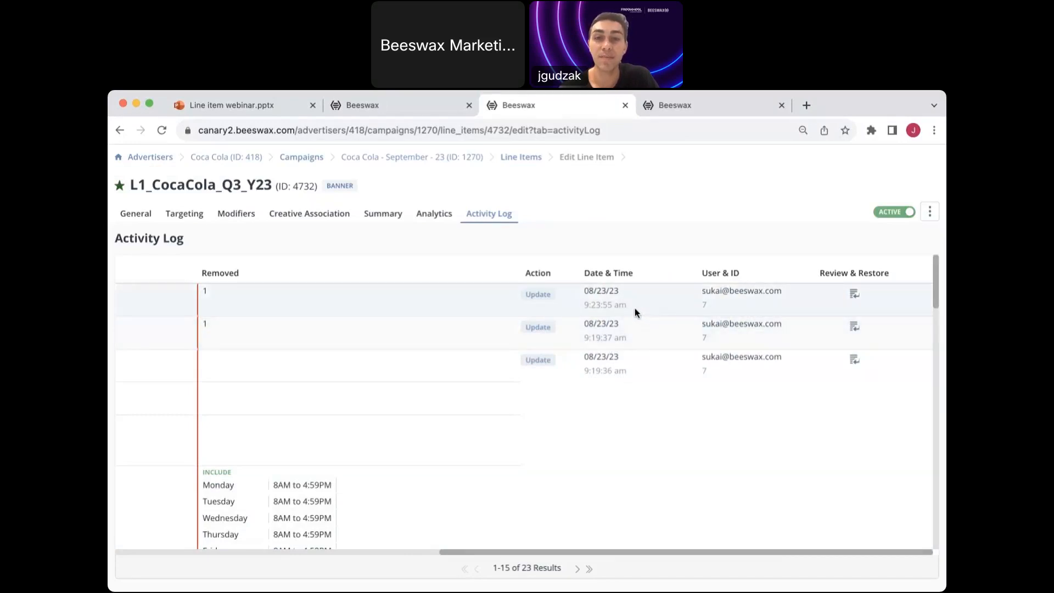
scroll(568, 410, "left", 5)
scroll(568, 410, "left", 3)
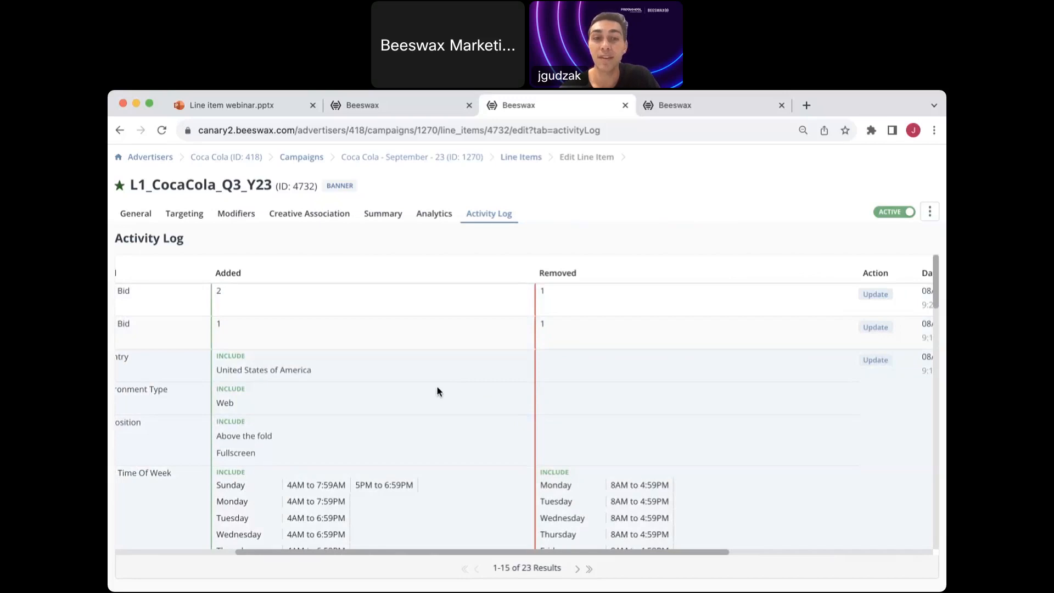
scroll(411, 411, "left", 5)
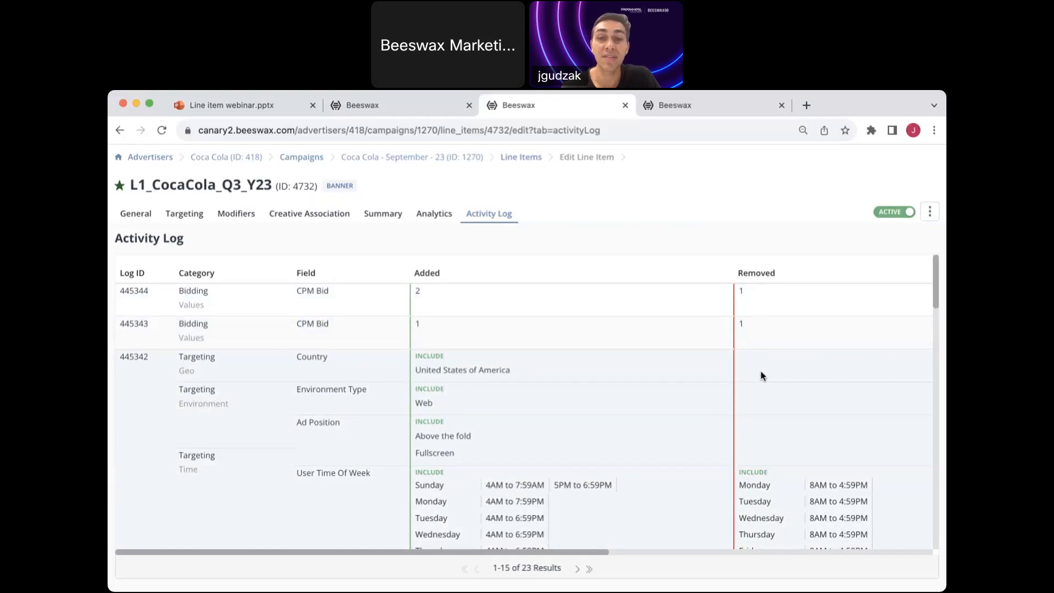
scroll(761, 375, "down", 3)
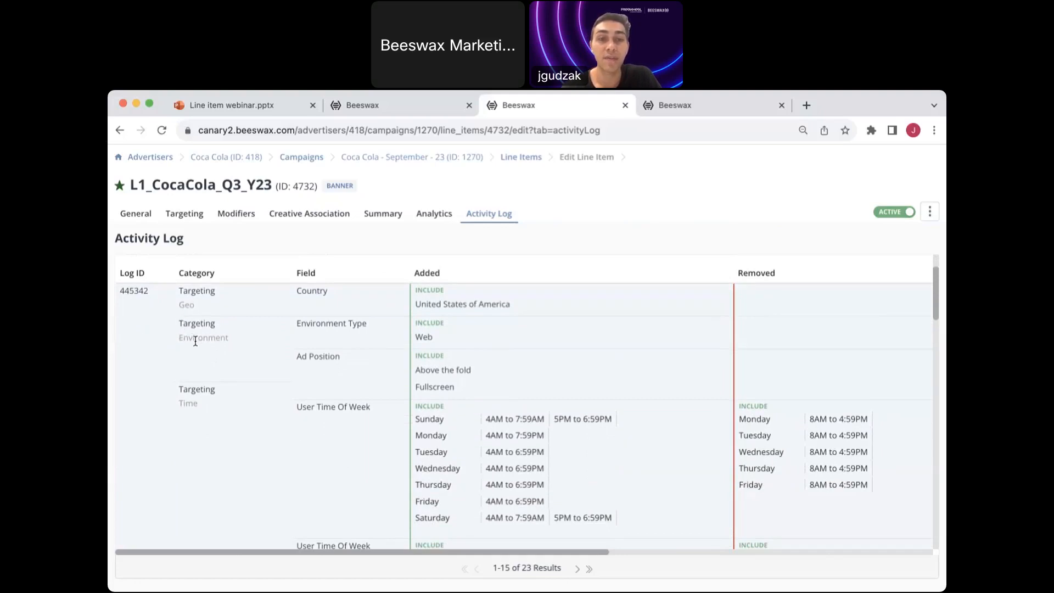
scroll(237, 423, "down", 3)
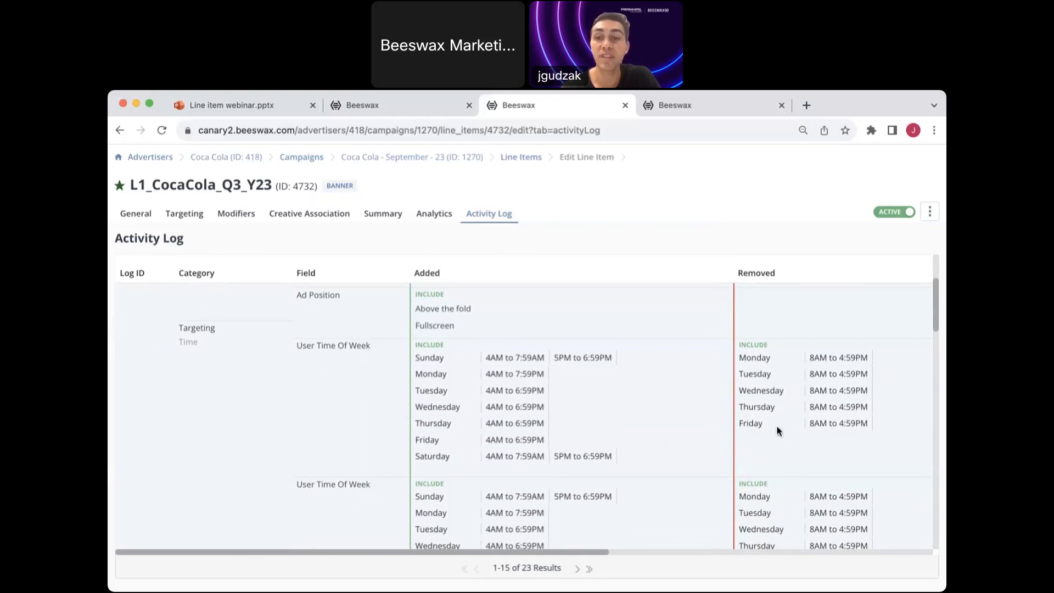
scroll(615, 434, "right", 10)
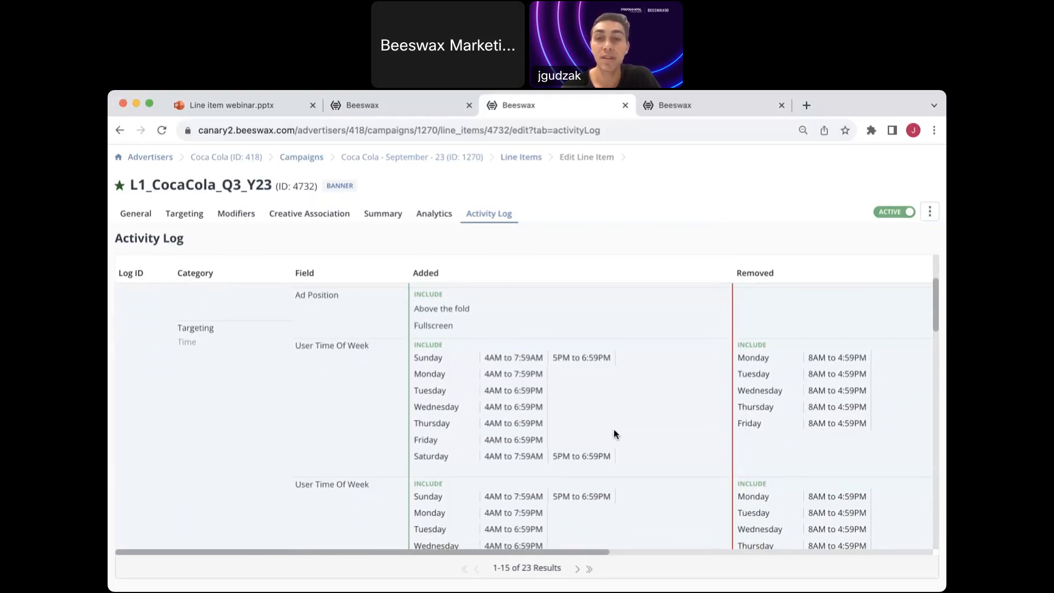
scroll(615, 434, "right", 2)
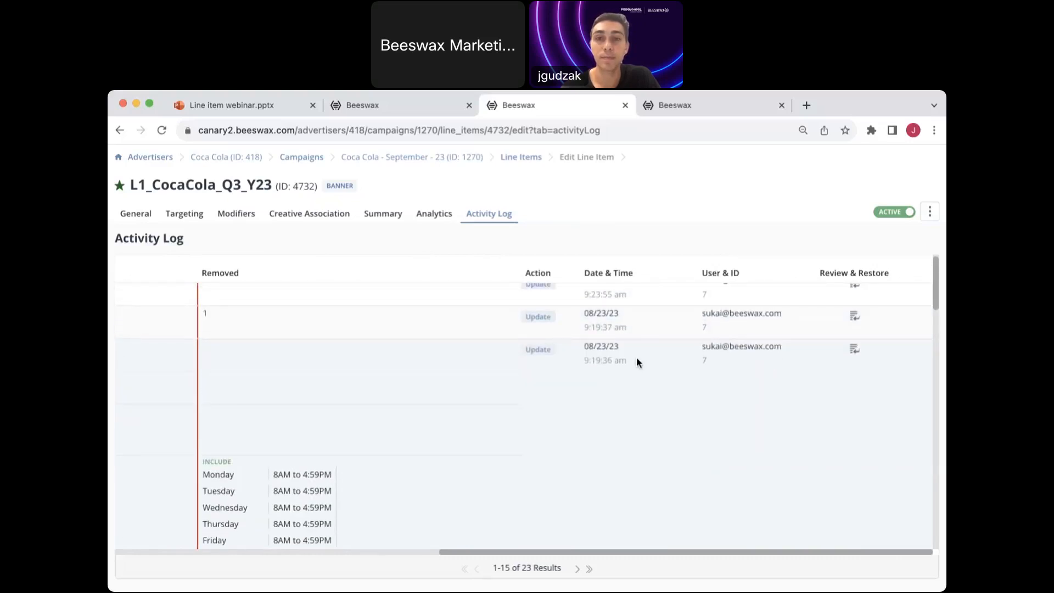
scroll(637, 358, "up", 1)
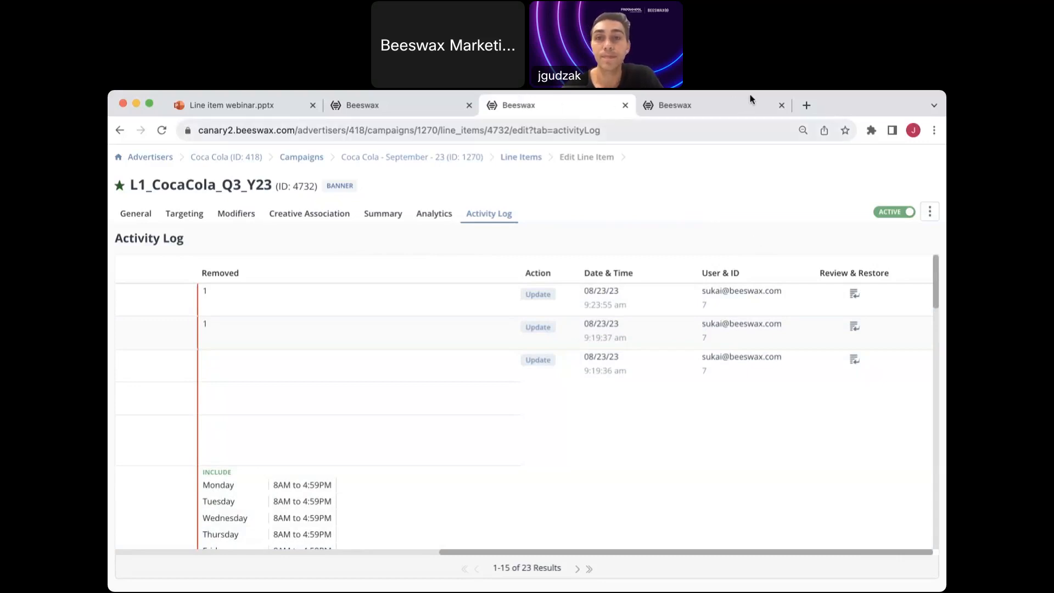
In the list of all line items, select "L1_CocaCola_Q3_Y23" and "Coca cola 1" and start a bulk edit of their general settings
left_click(704, 108)
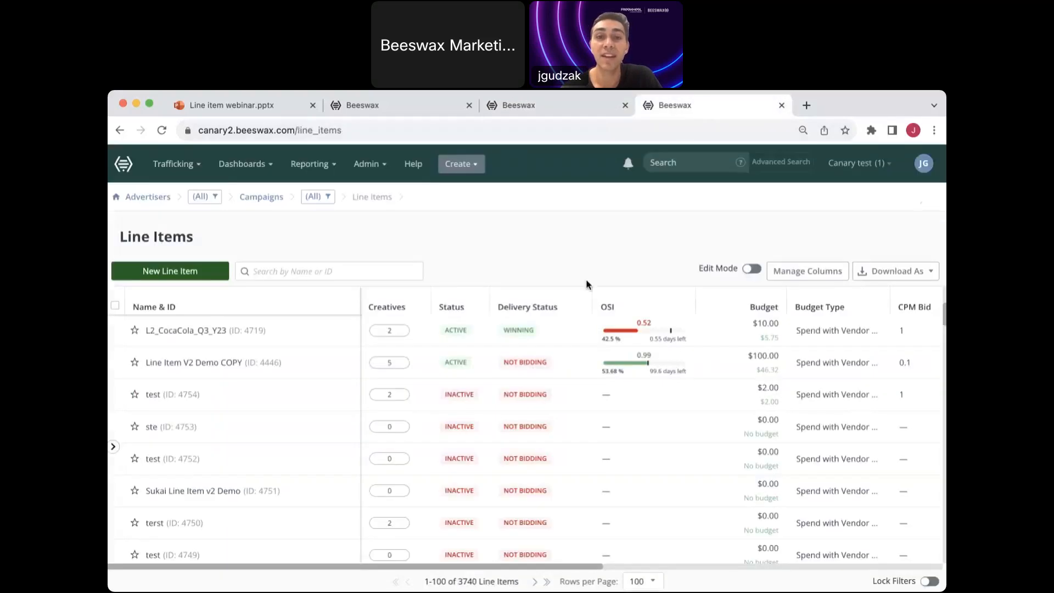
scroll(210, 393, "up", 2)
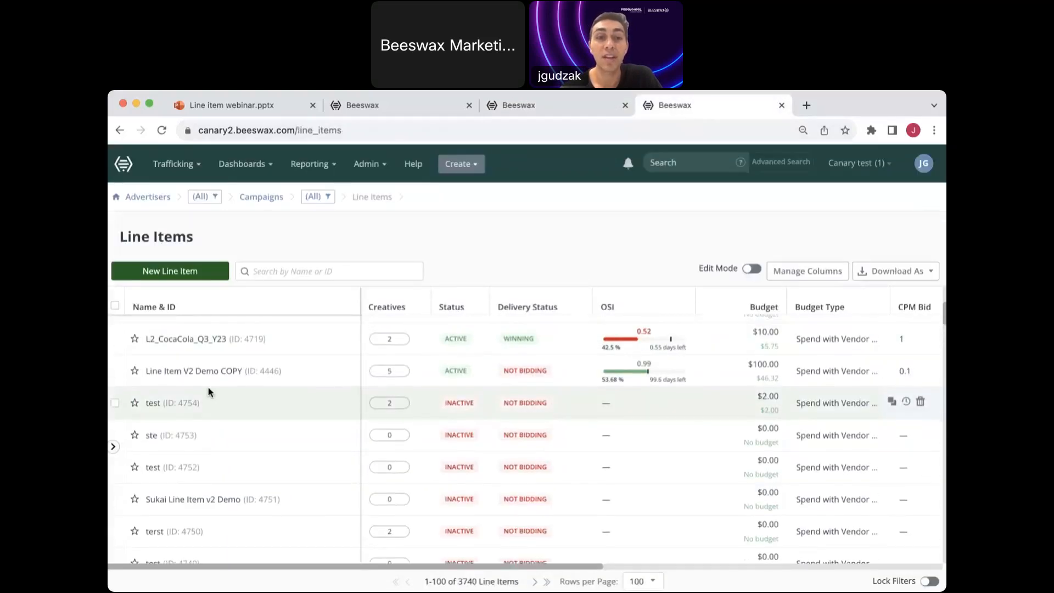
scroll(210, 393, "up", 5)
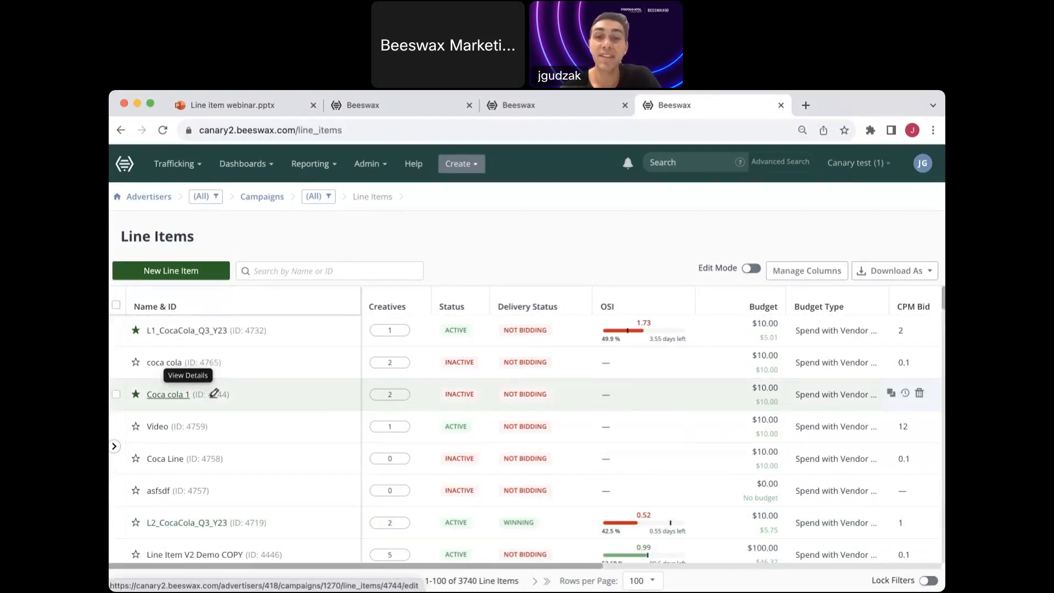
left_click(116, 331)
left_click(115, 394)
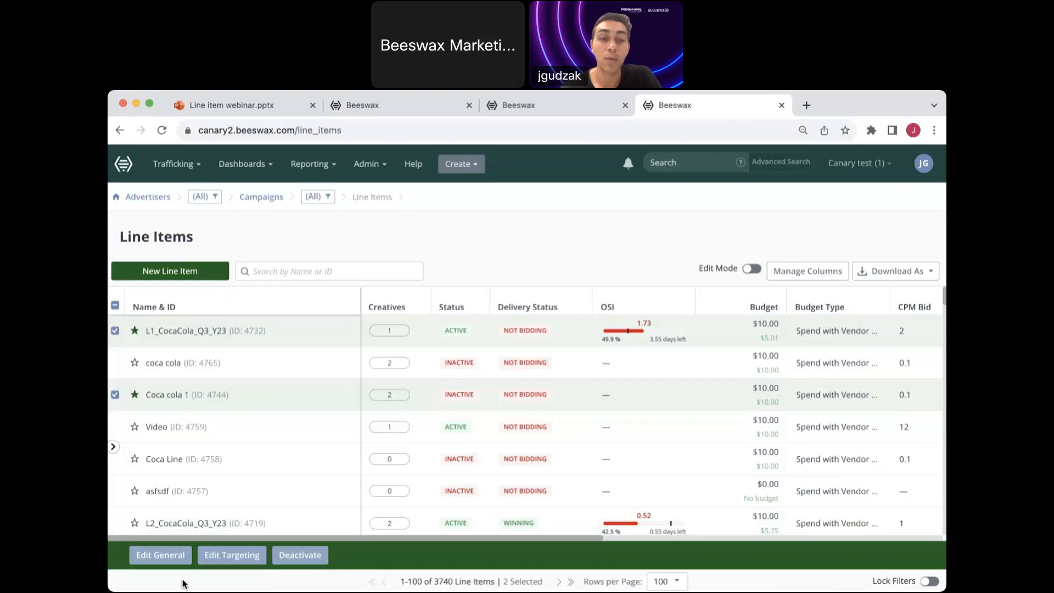
left_click(162, 554)
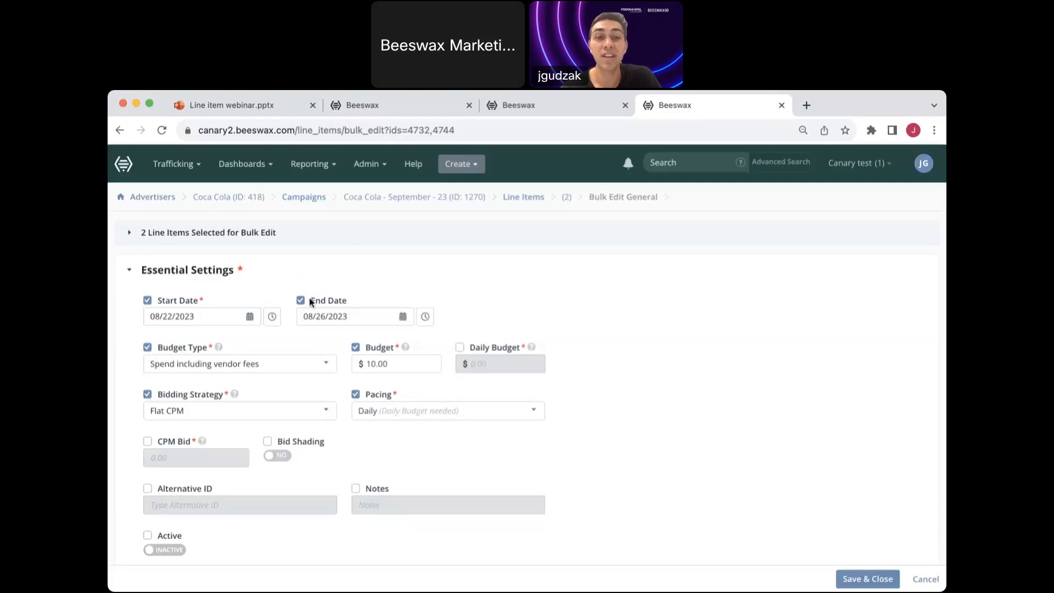
Examine the essential settings in the bulk edit, enabling and disabling the daily budget field, and look over the remaining sections
left_click(460, 349)
left_click(460, 349)
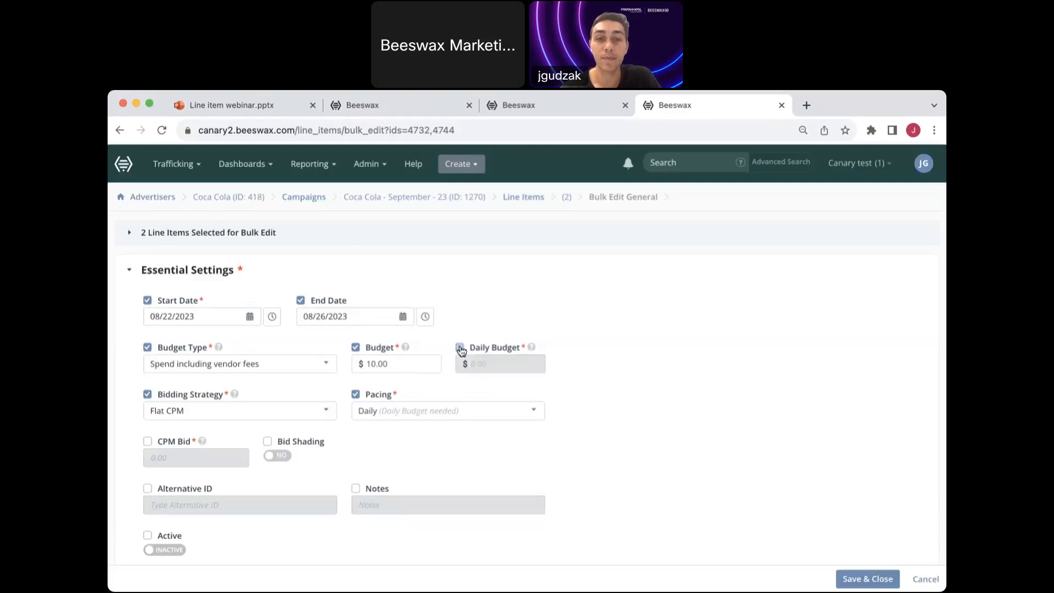
scroll(663, 420, "down", 2)
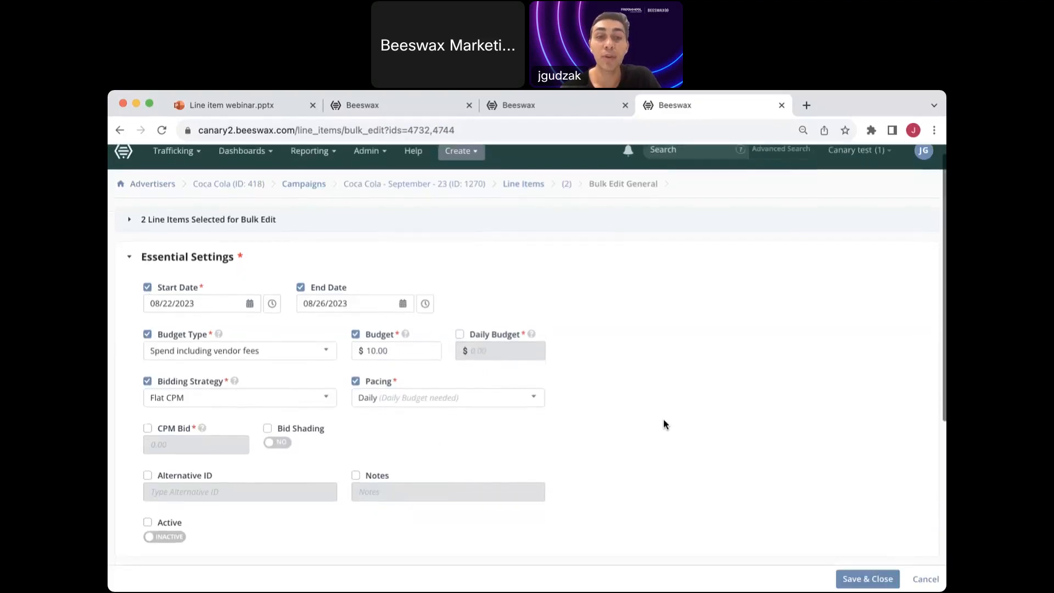
scroll(662, 418, "down", 5)
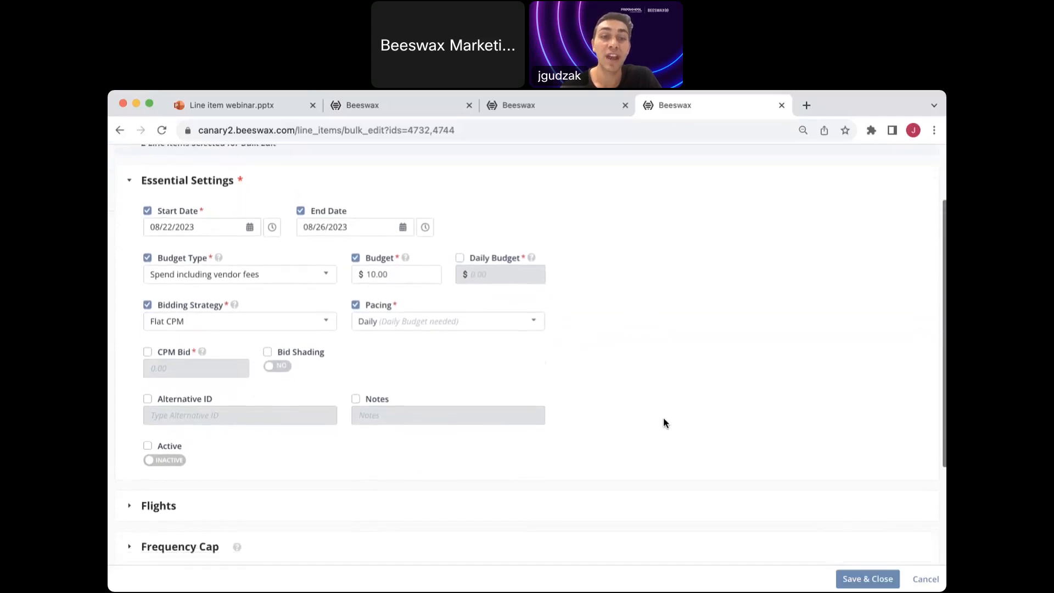
scroll(286, 417, "down", 4)
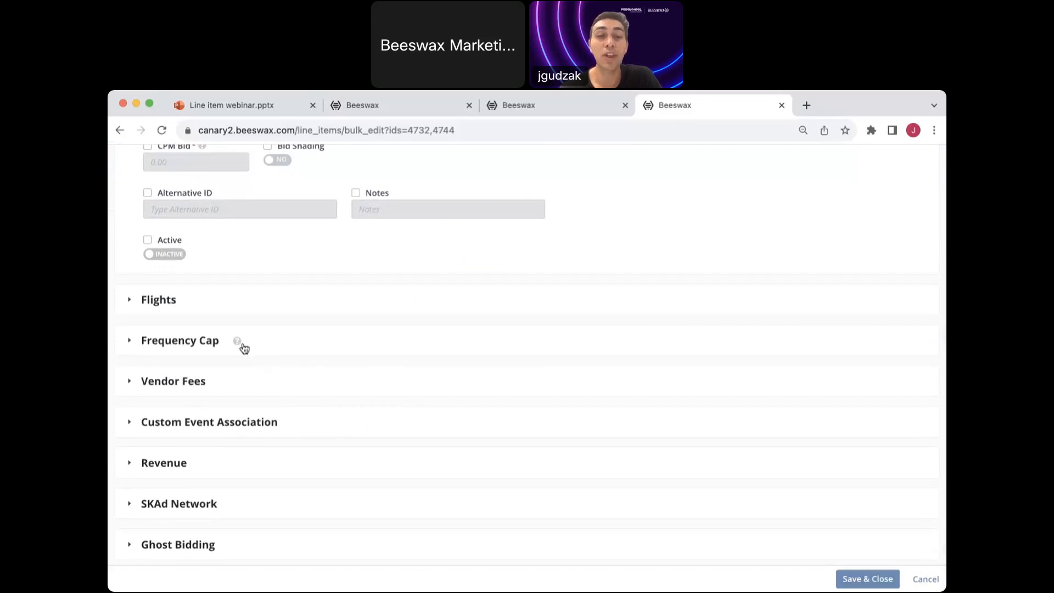
Try the flights operations "Remove All Values" and "Replace All Values" in the bulk edit, and discard the unsaved changes
left_click(219, 310)
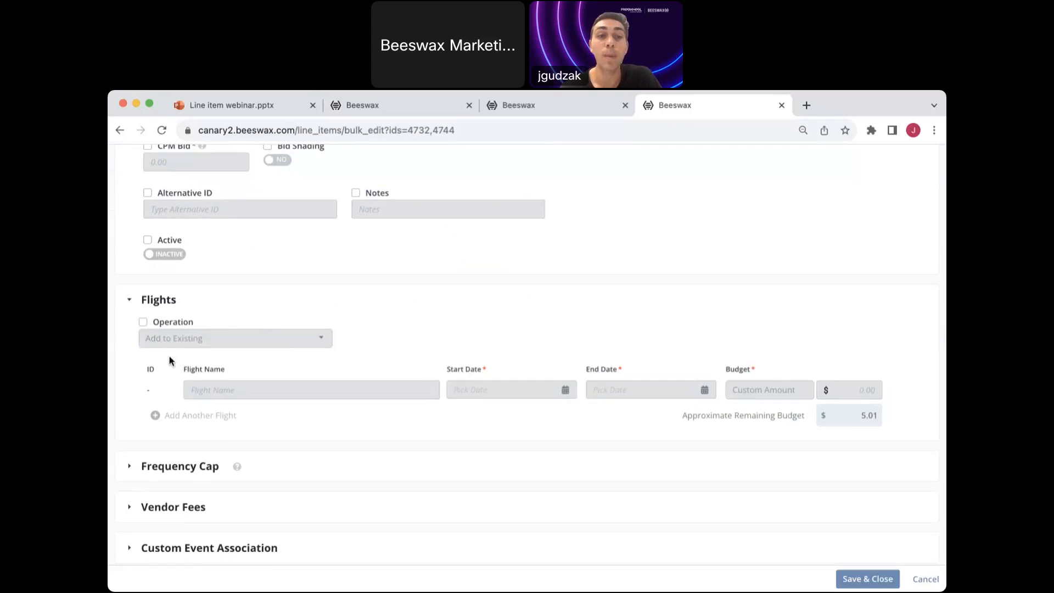
left_click(143, 323)
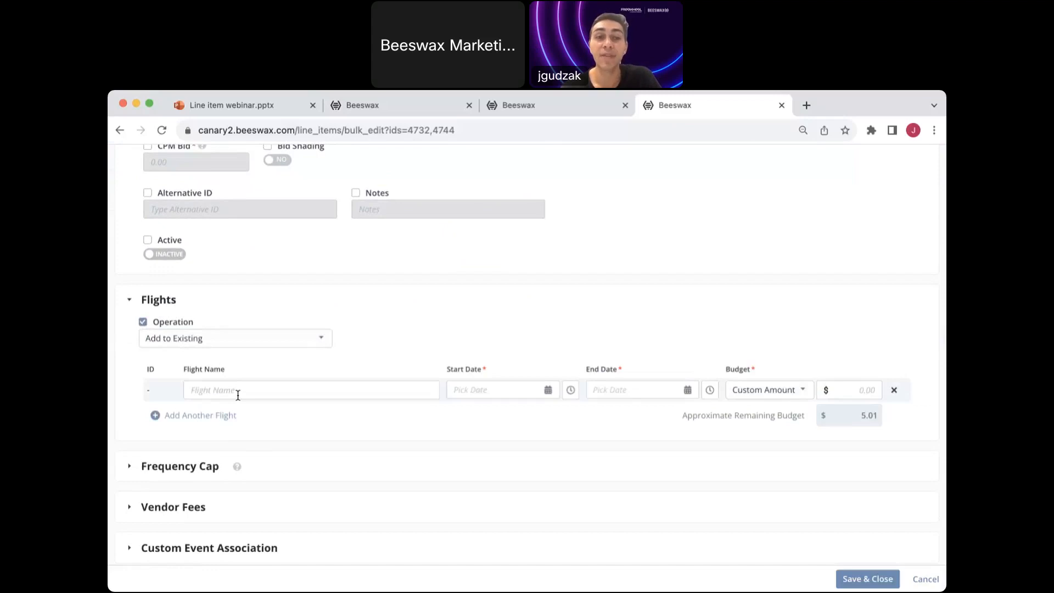
left_click(230, 348)
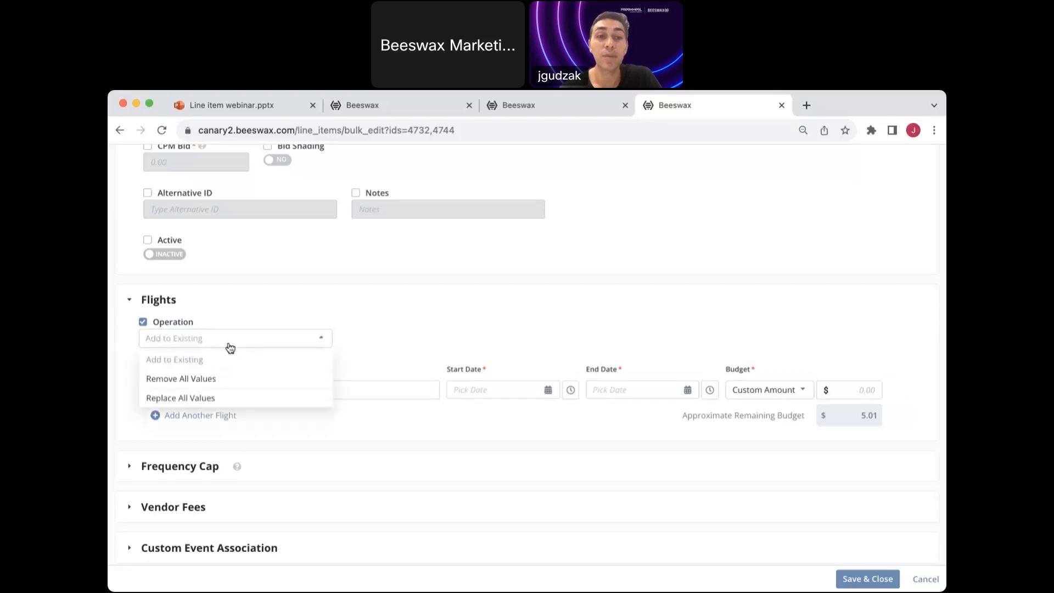
left_click(230, 378)
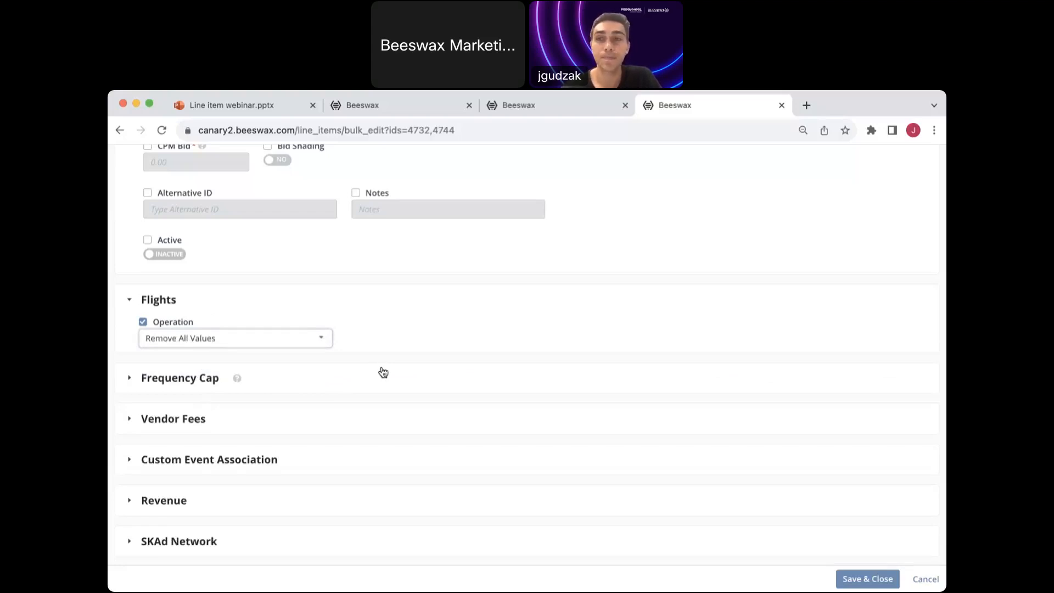
left_click(279, 341)
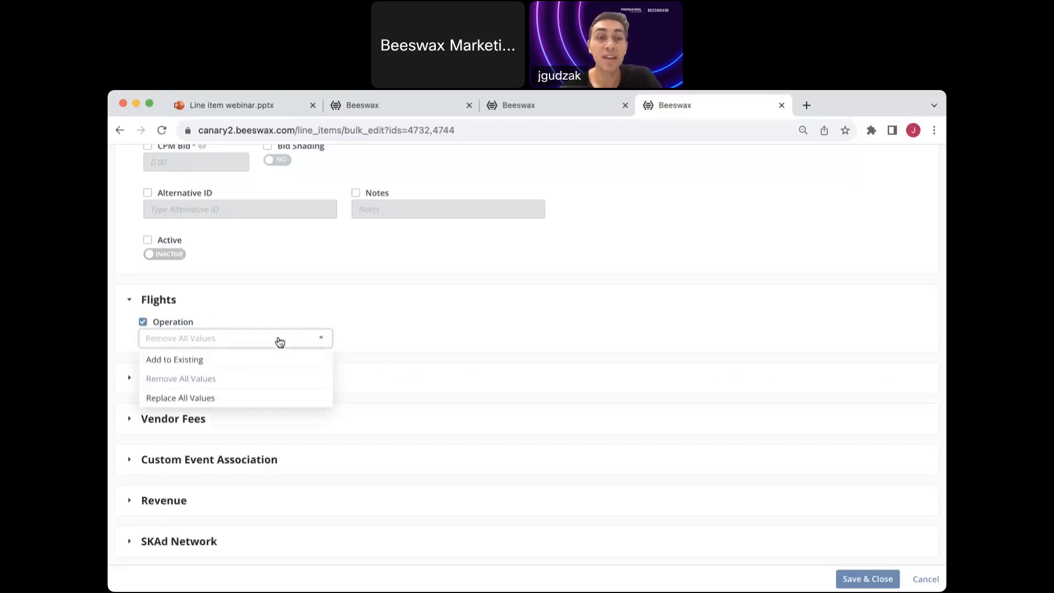
left_click(273, 402)
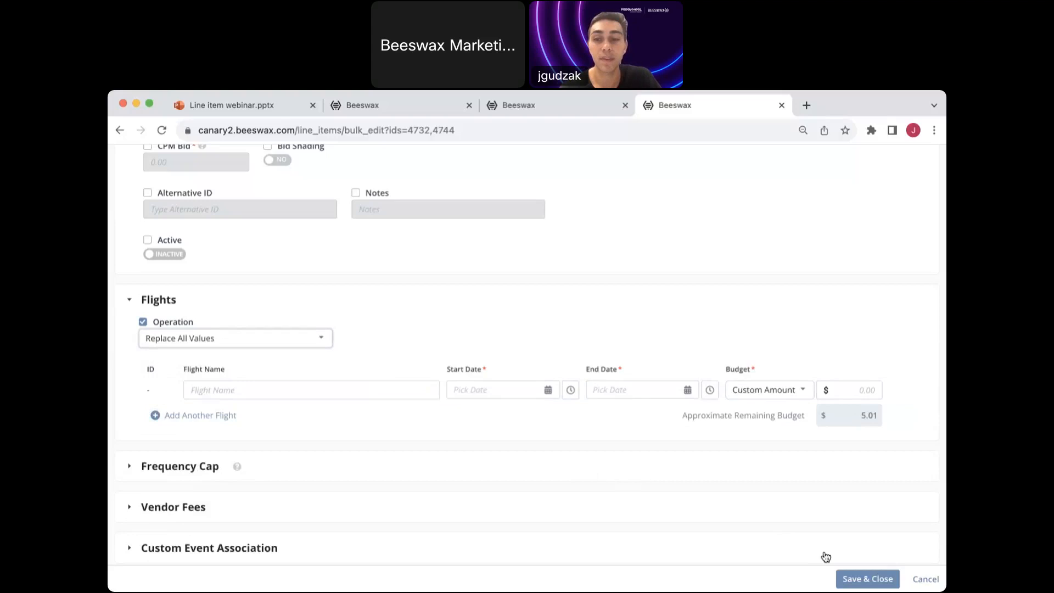
left_click(924, 581)
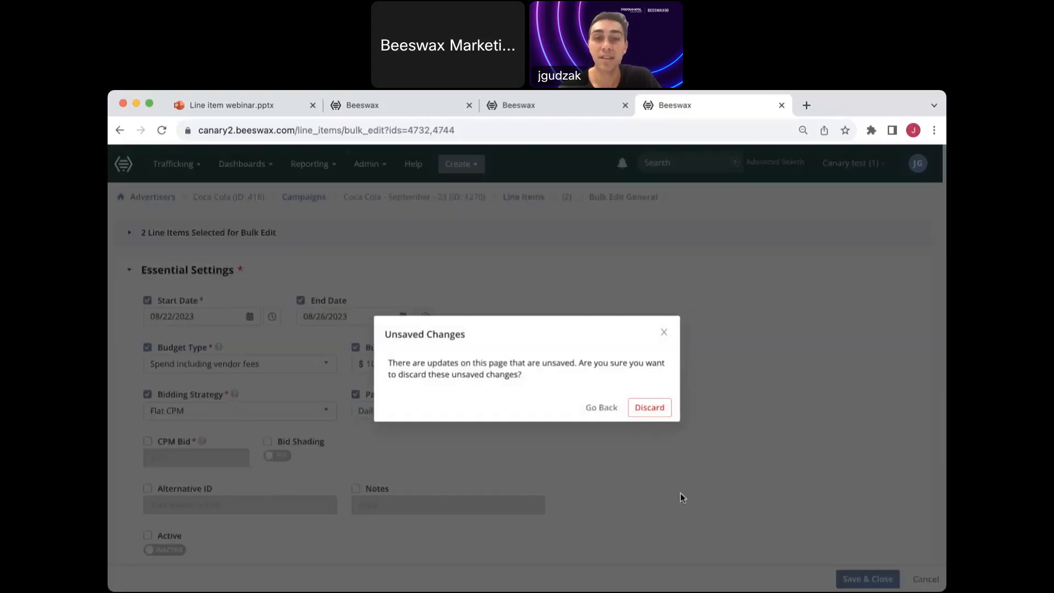
left_click(656, 415)
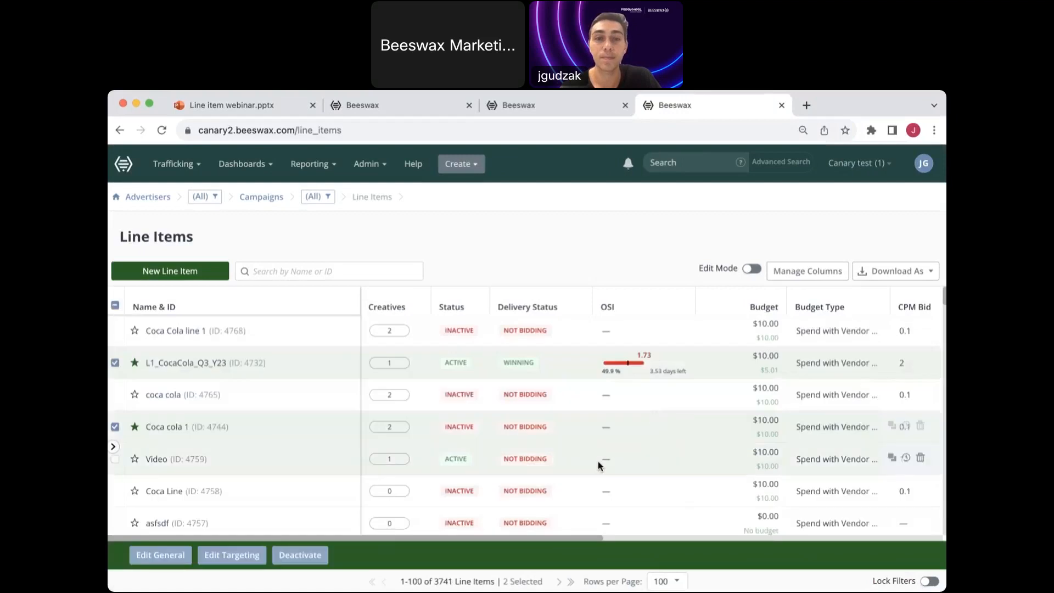
Select all listed line items and clear the selection, and view the list in edit mode before turning that mode off
left_click(114, 305)
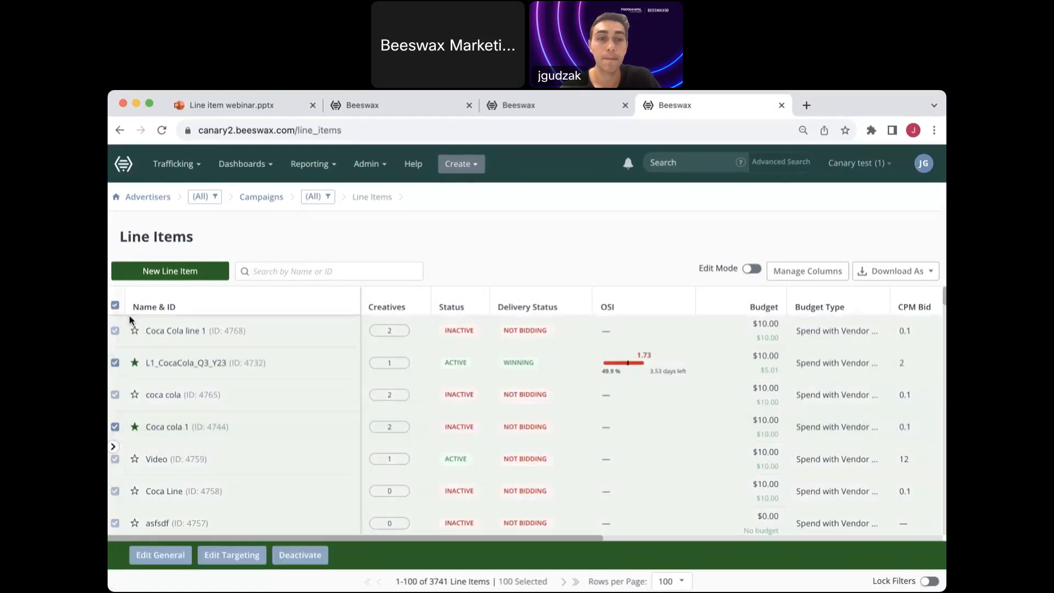
left_click(115, 305)
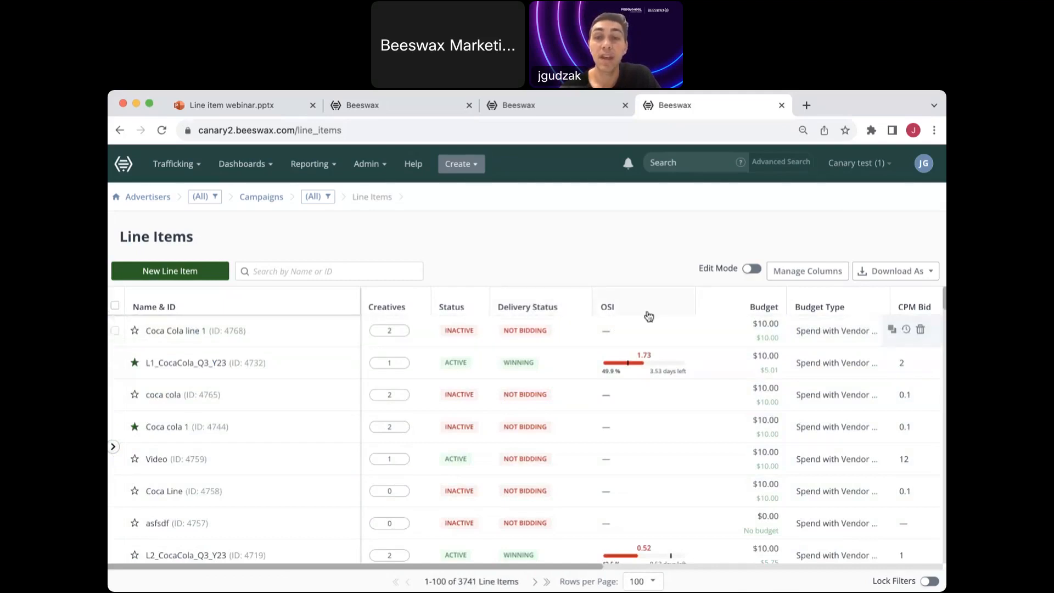
left_click(751, 270)
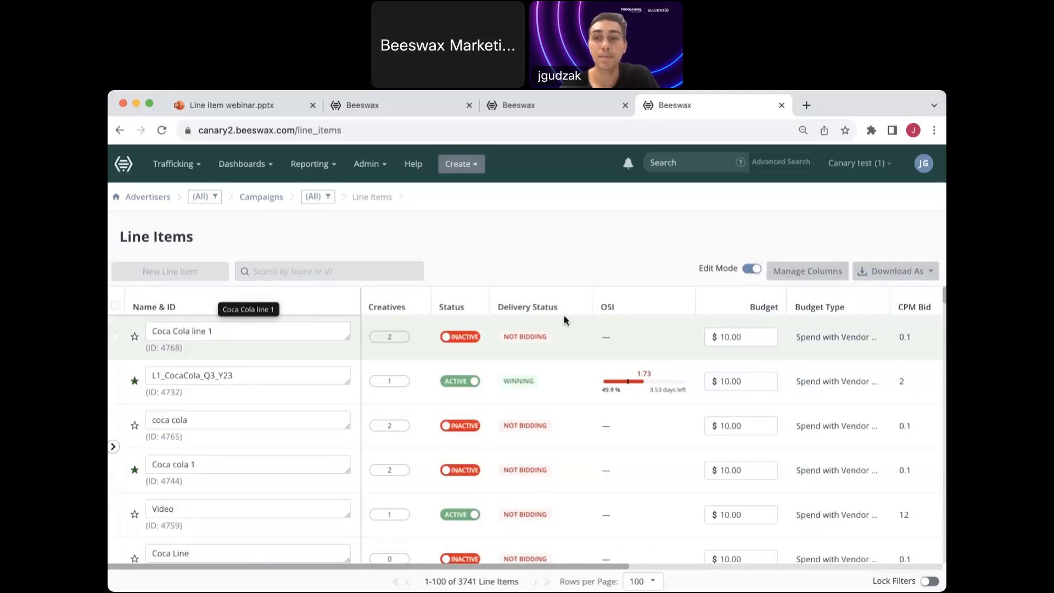
left_click(755, 270)
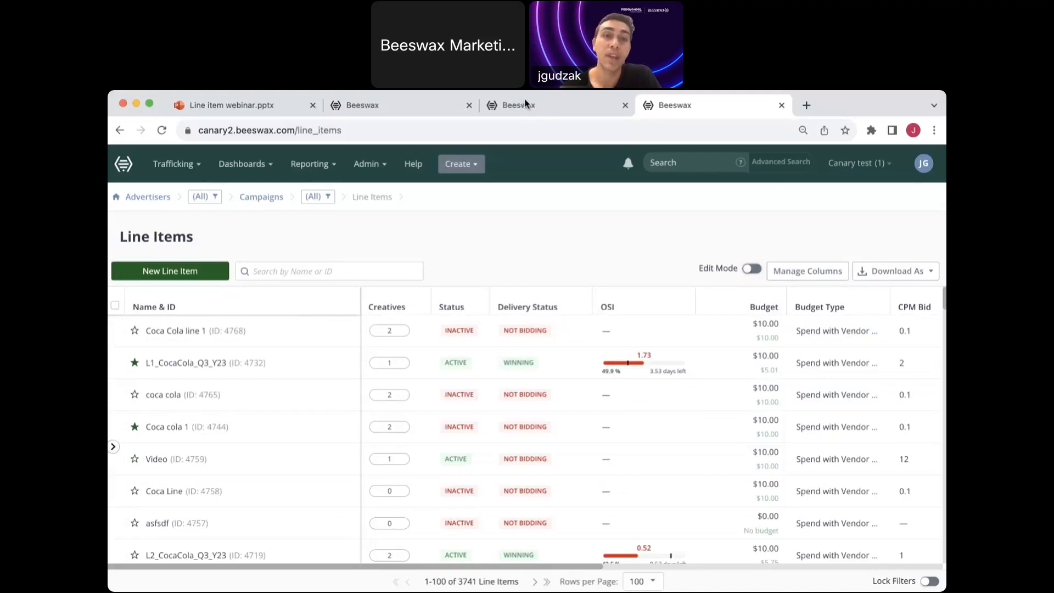
Switch to the PowerPoint presentation "Line item webinar" and start the slide show from the current slide, "Getting Started with Line Item V2"
left_click(252, 103)
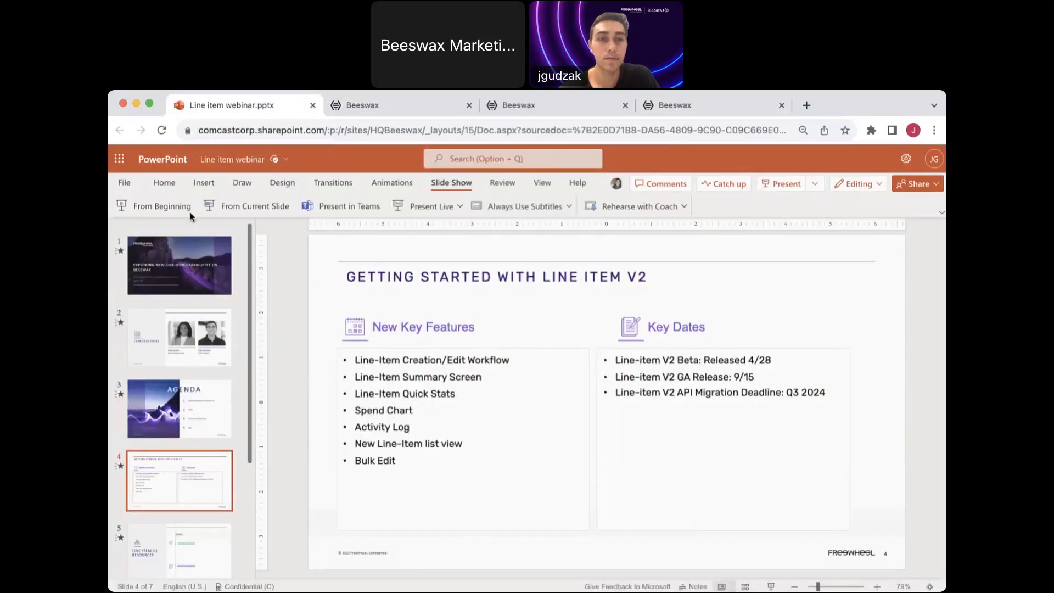
left_click(240, 205)
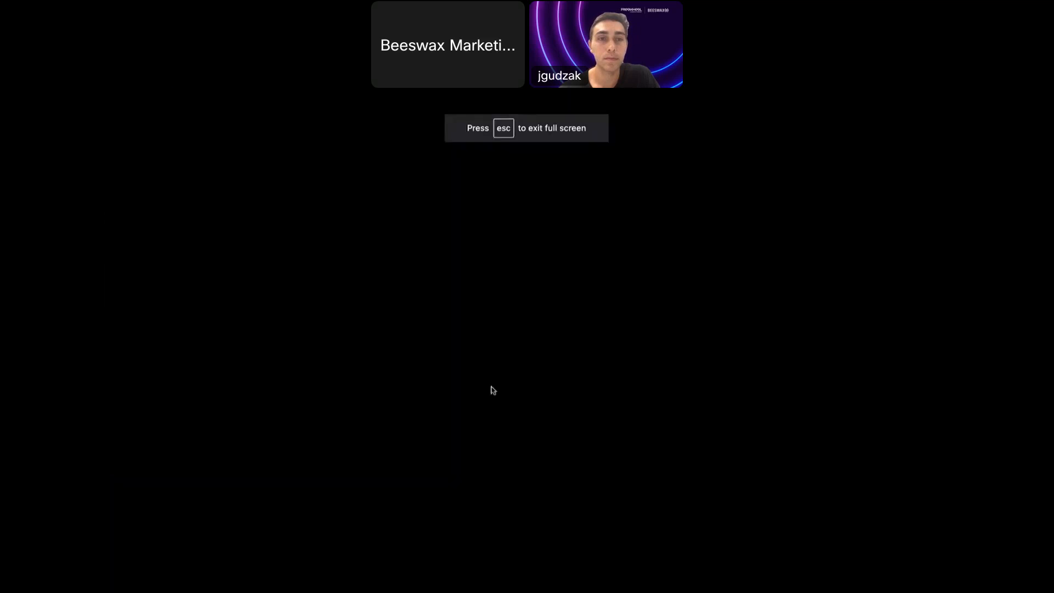